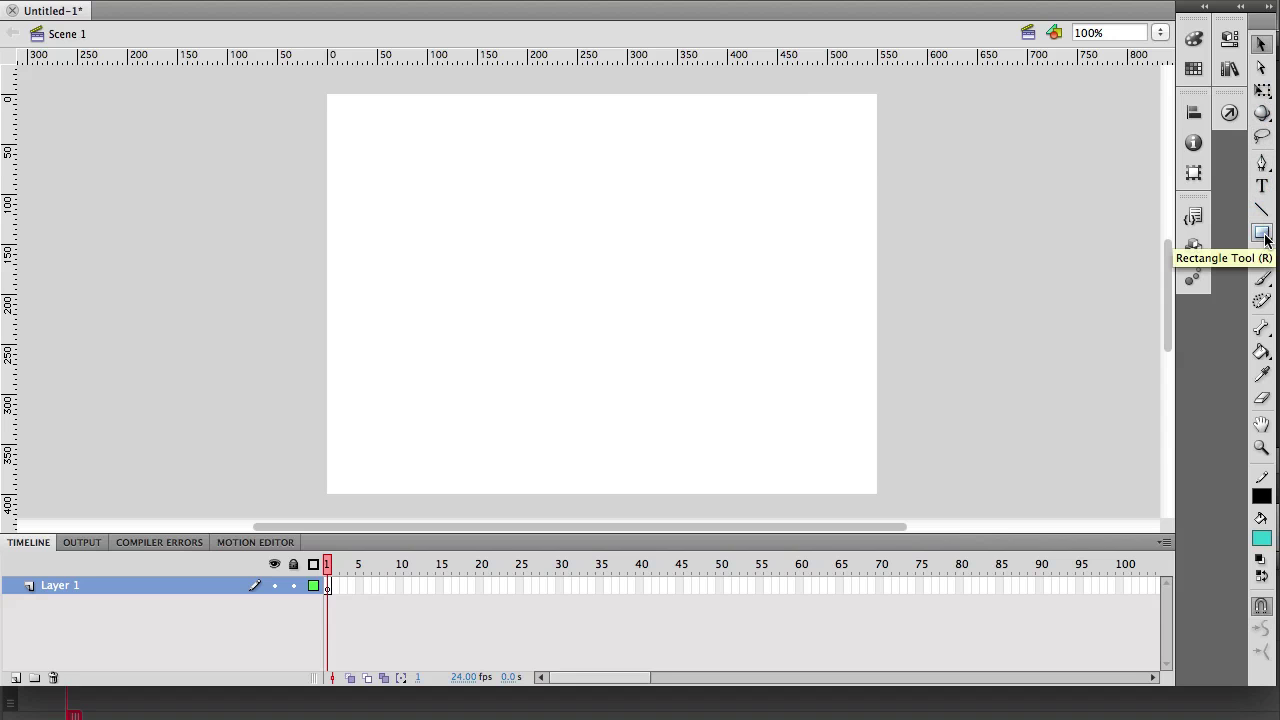
Step: Shift-drag a perfect turquoise circle with the Oval tool near the top of the stage
{"action": "left_click", "coordinate": [1222, 263]}
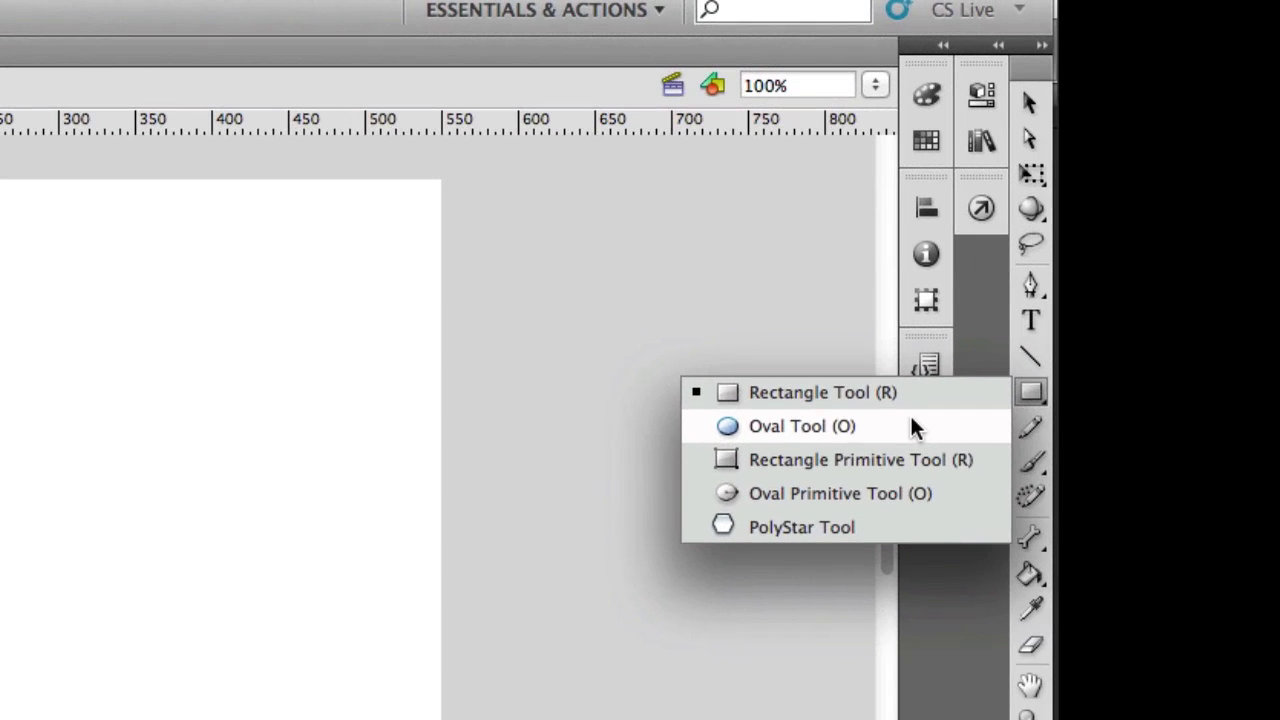
{"action": "left_click", "coordinate": [911, 422]}
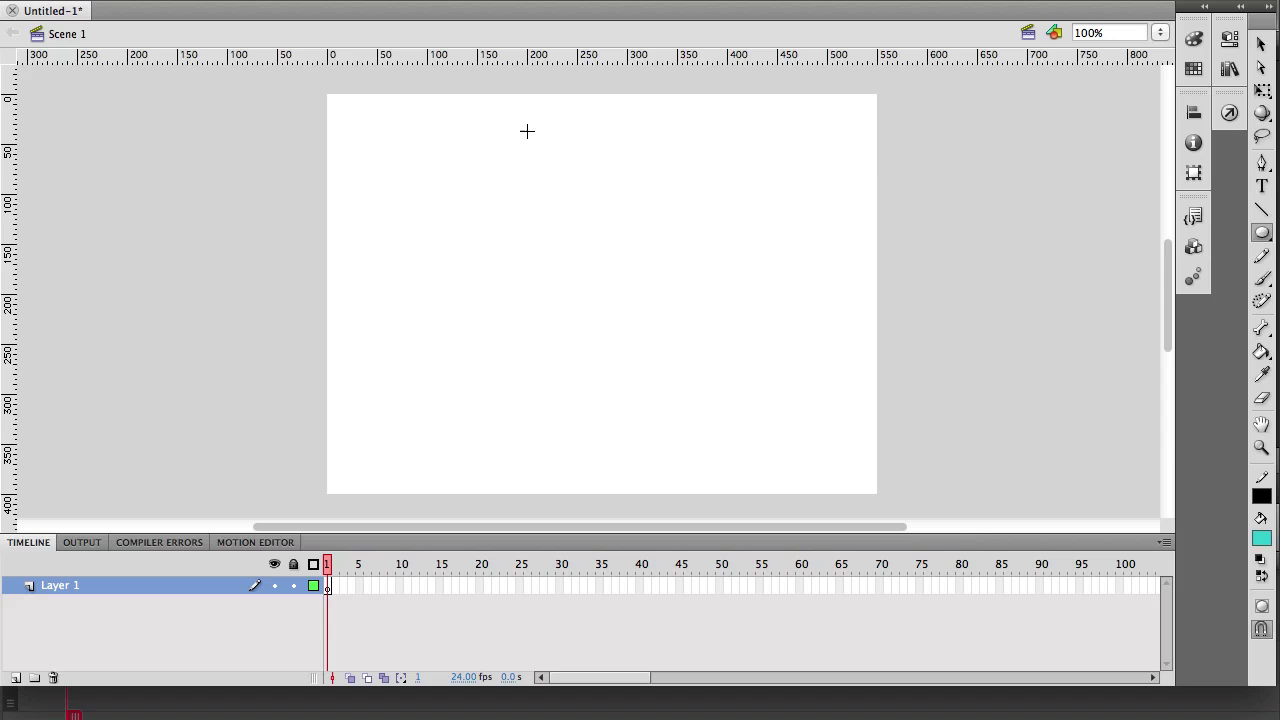
{"action": "left_click_drag", "start_coordinate": [527, 131], "coordinate": [578, 211]}
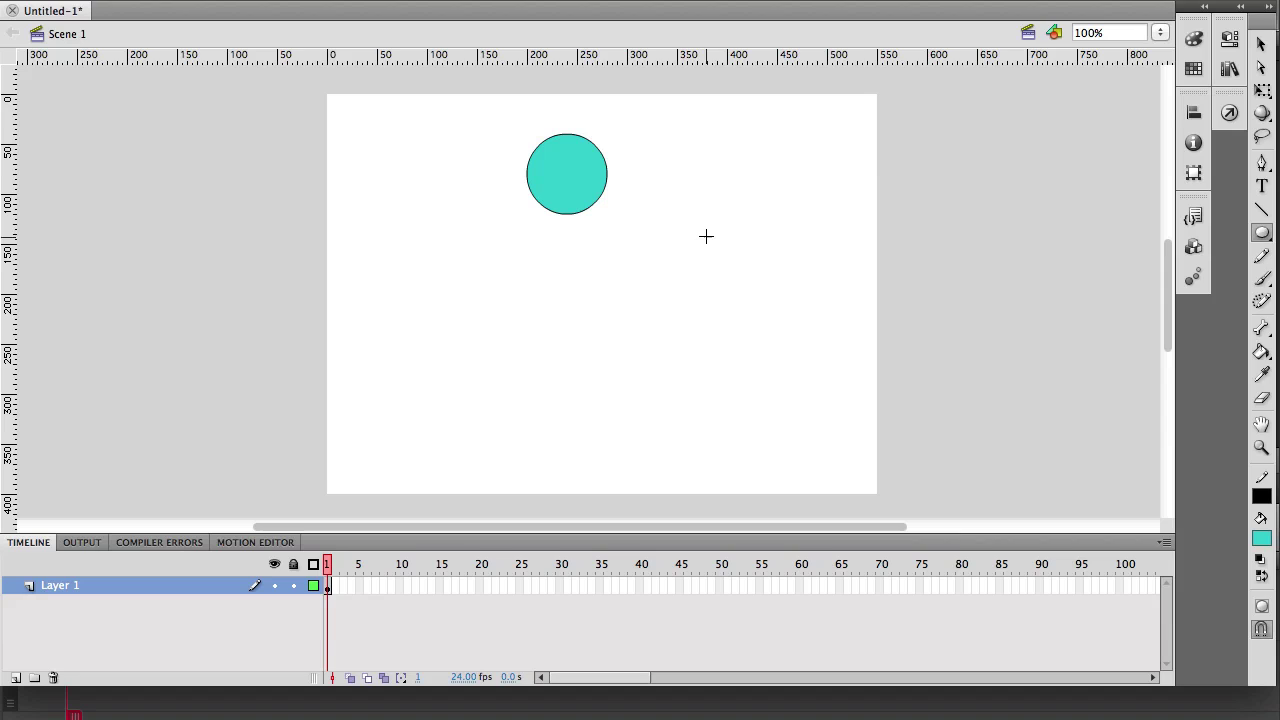
{"action": "left_click", "coordinate": [1261, 44]}
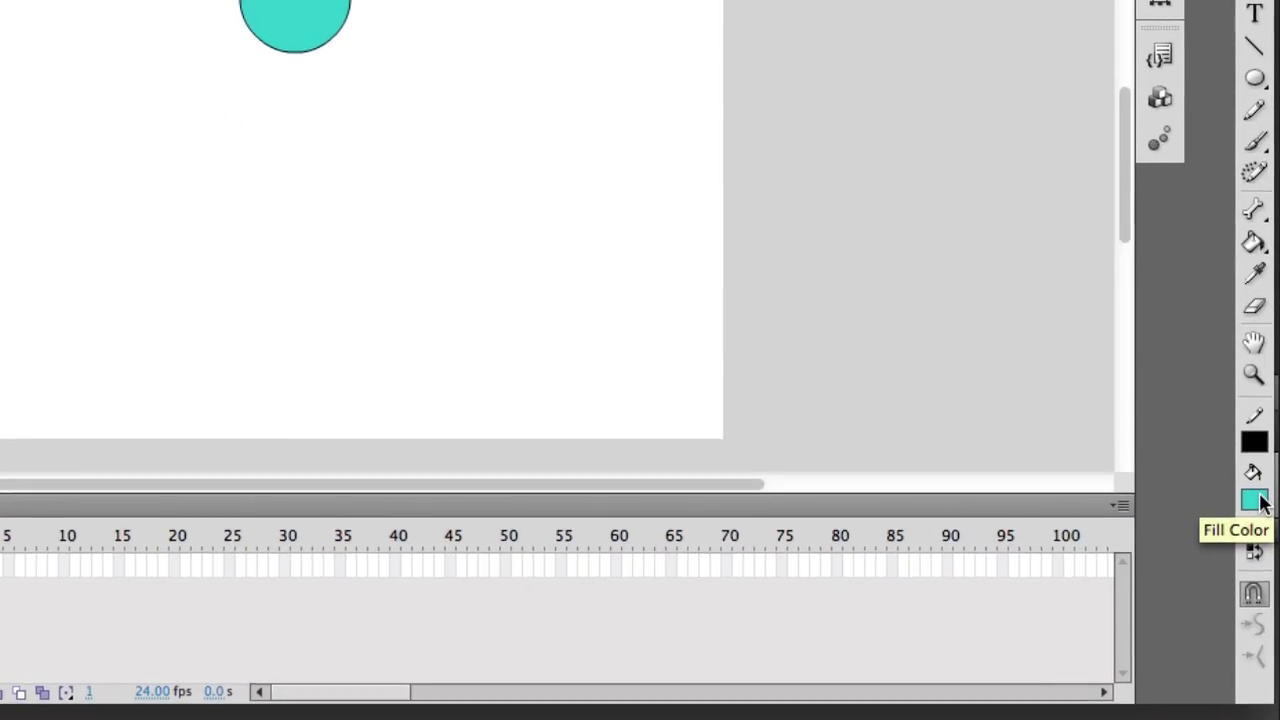
Step: Paint the circle with the red radial gradient, placing the highlight toward its upper left
{"action": "left_click", "coordinate": [1256, 500]}
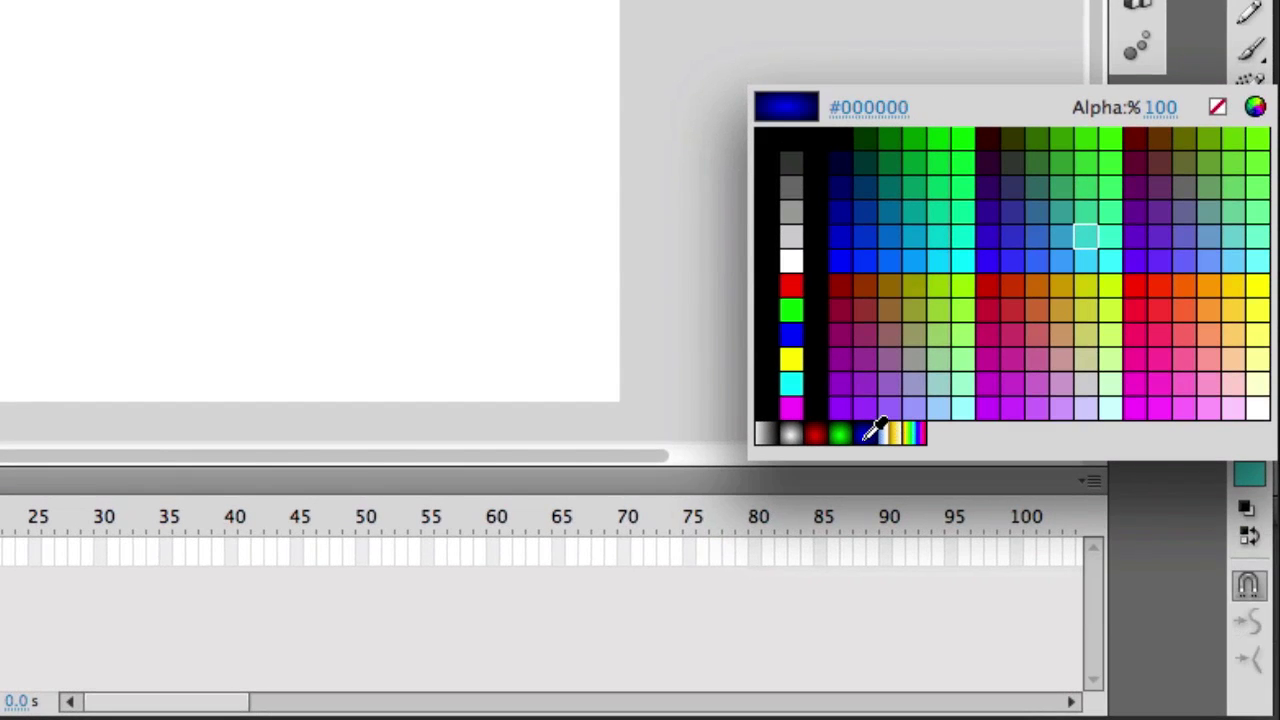
{"action": "left_click", "coordinate": [816, 432]}
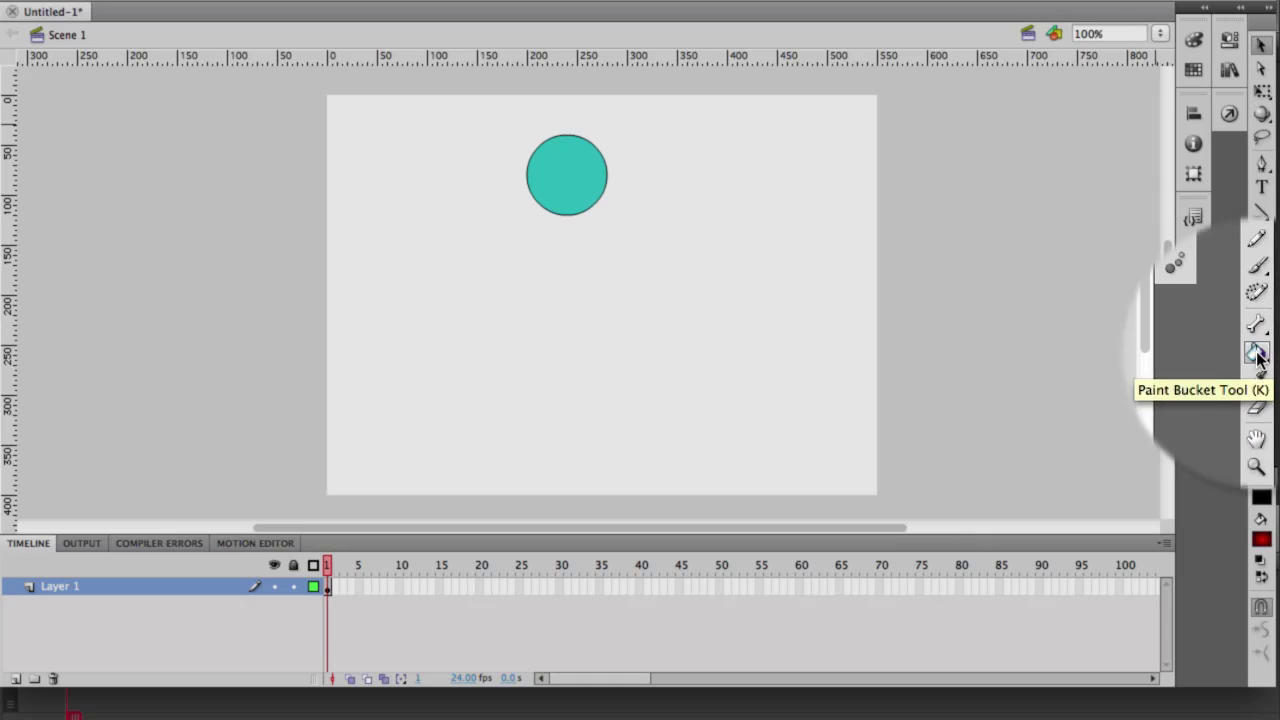
{"action": "left_click", "coordinate": [1261, 352]}
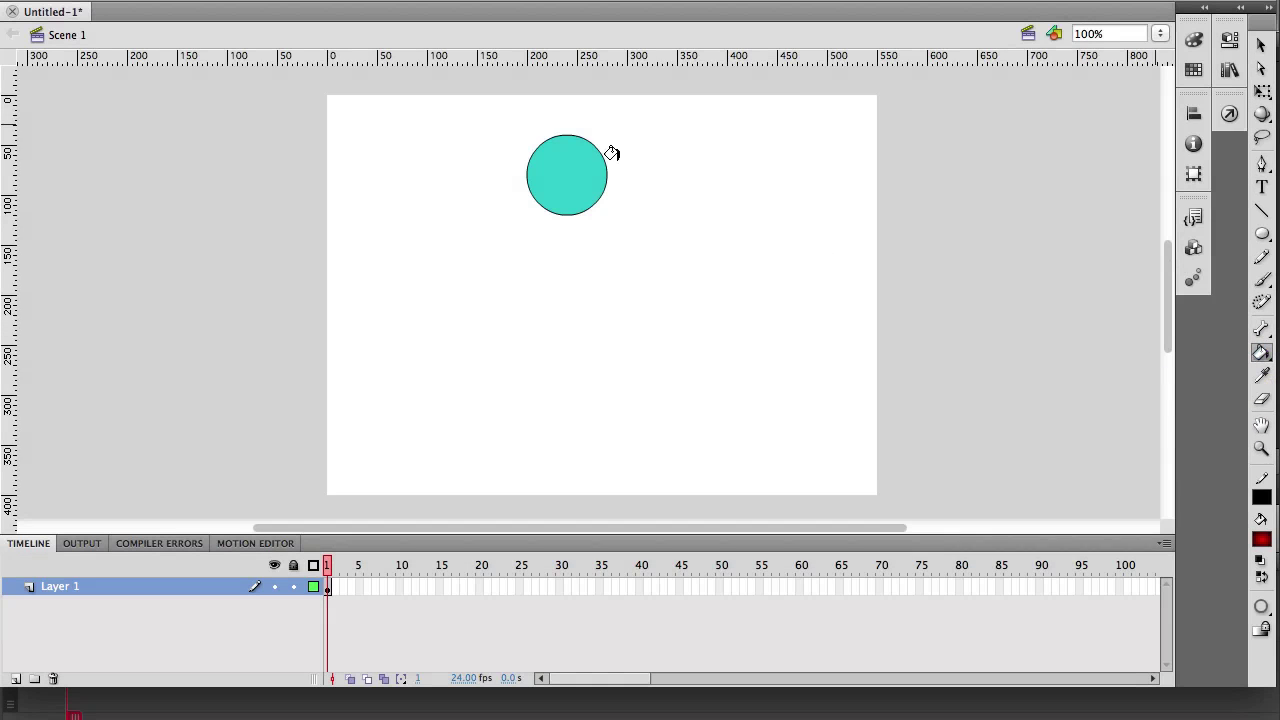
{"action": "left_click", "coordinate": [567, 150]}
{"action": "left_click", "coordinate": [548, 170]}
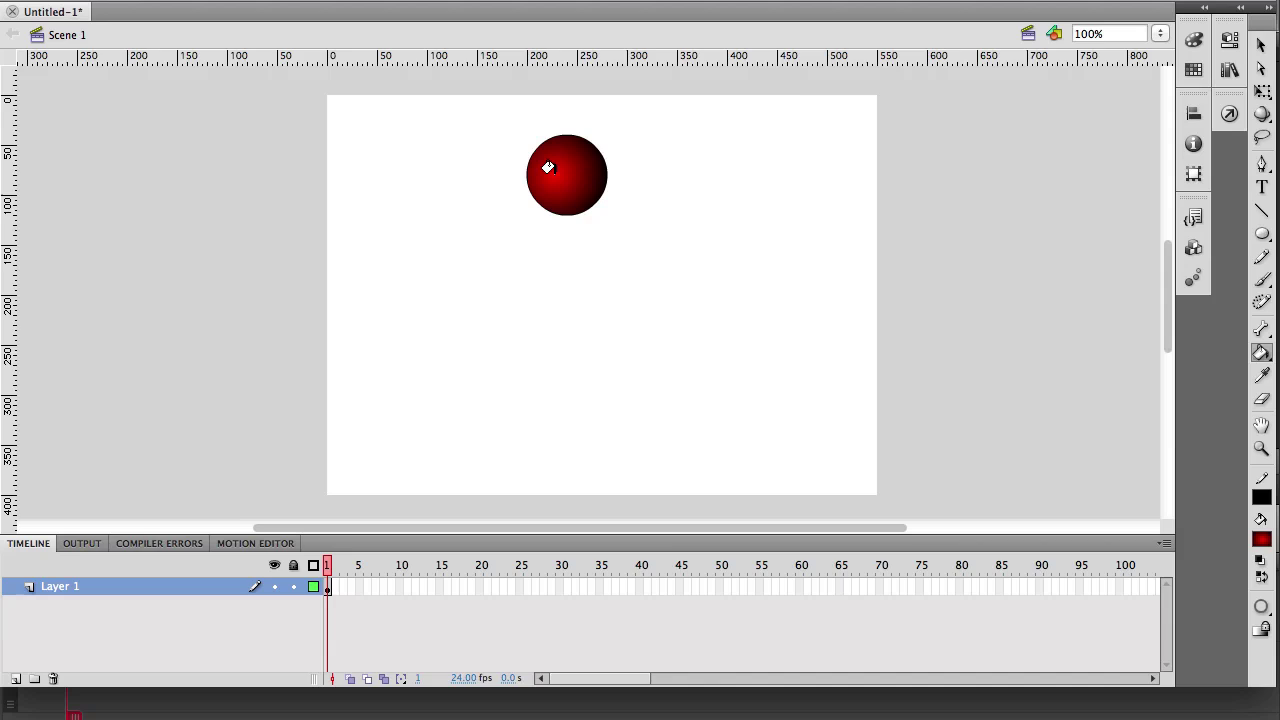
{"action": "left_click", "coordinate": [545, 156]}
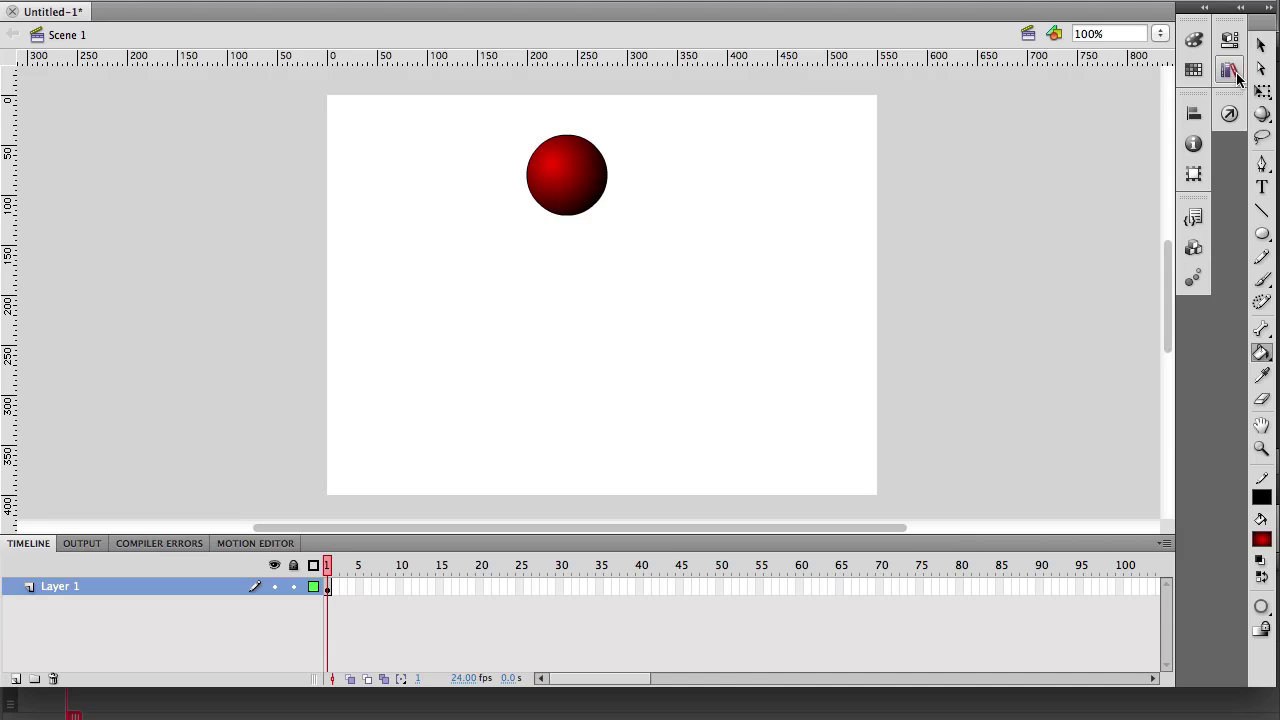
{"action": "left_click", "coordinate": [1259, 47]}
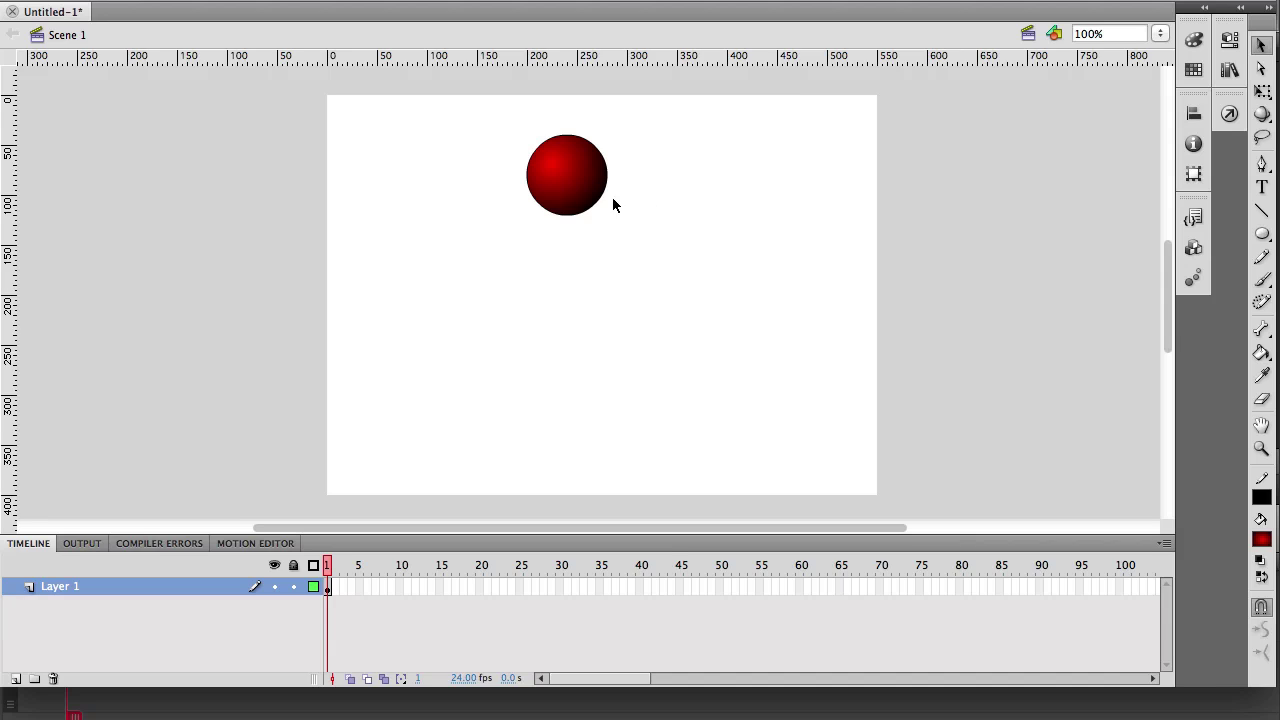
{"action": "left_click_drag", "start_coordinate": [487, 119], "coordinate": [685, 160]}
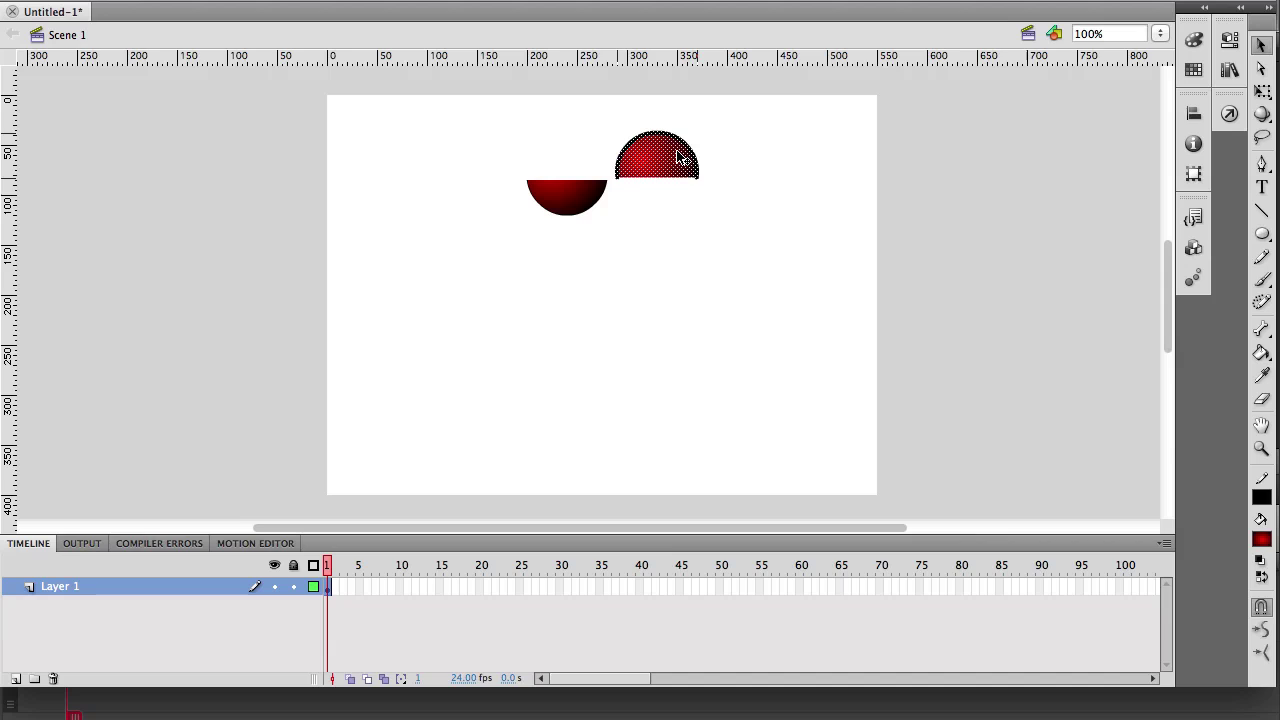
{"action": "left_click", "coordinate": [703, 222]}
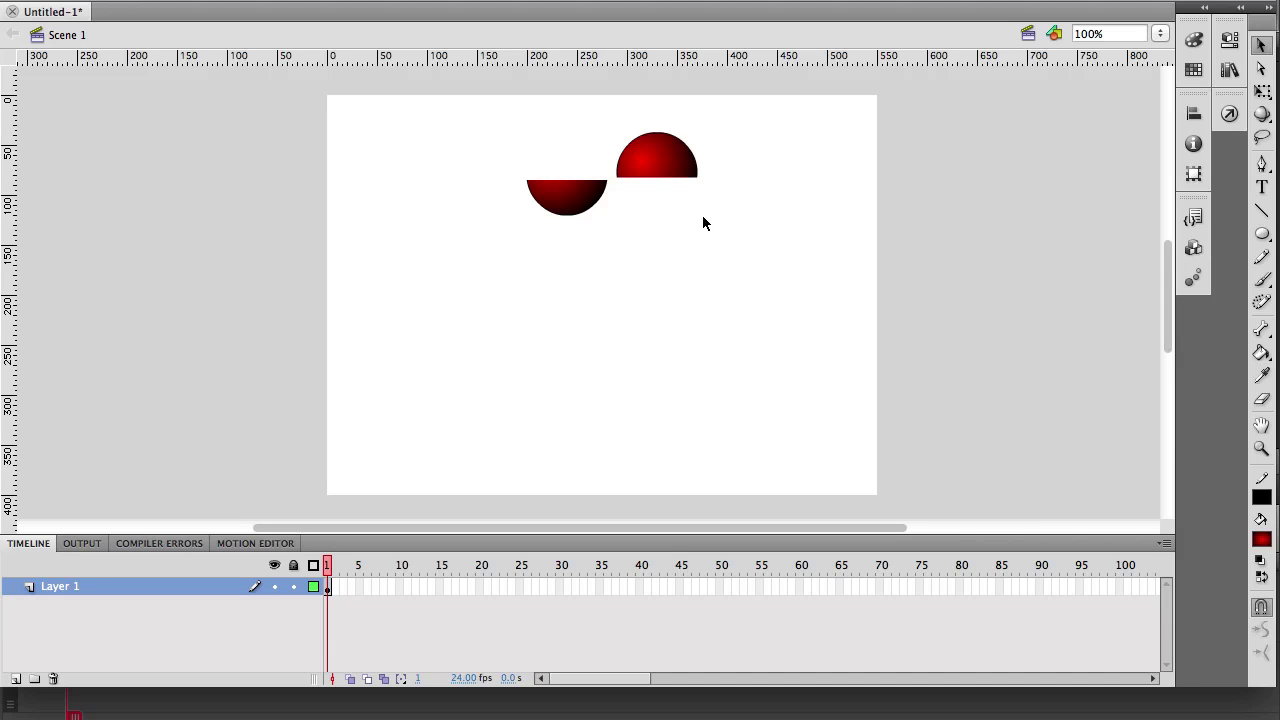
{"action": "key", "text": "ctrl+z"}
{"action": "key", "text": "ctrl+z"}
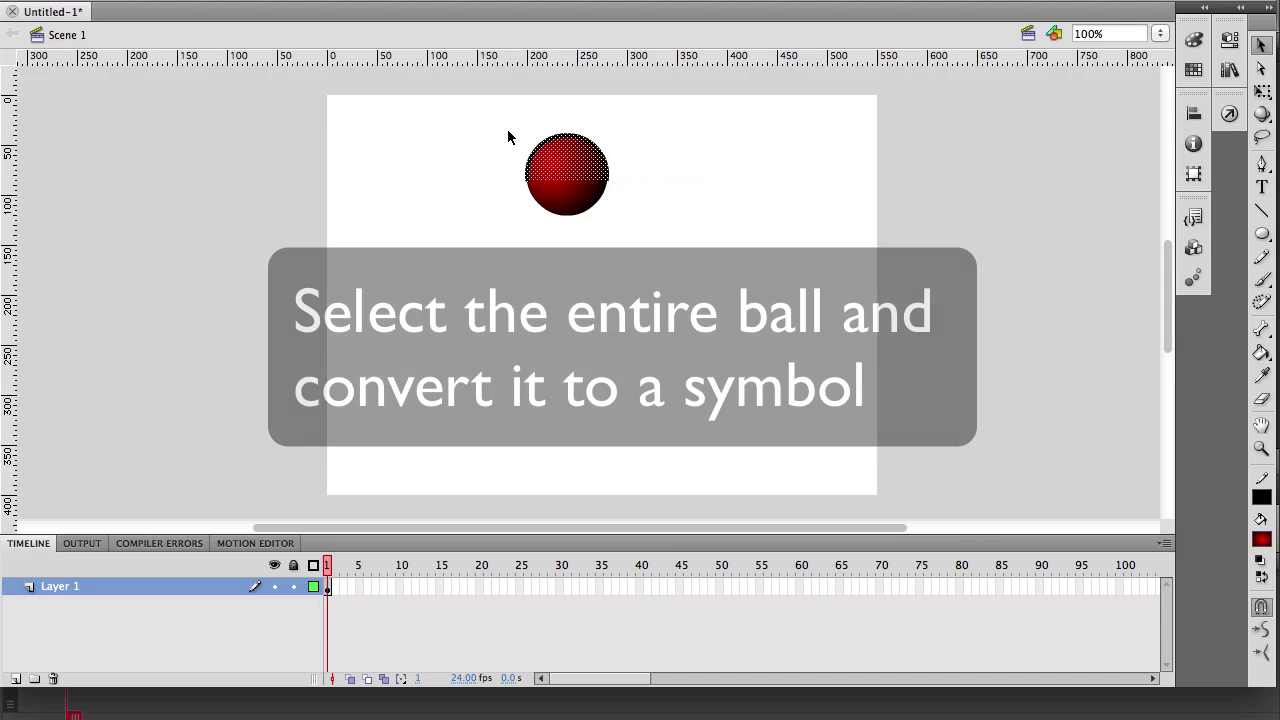
{"action": "left_click", "coordinate": [507, 129]}
{"action": "left_click_drag", "start_coordinate": [492, 112], "coordinate": [641, 242]}
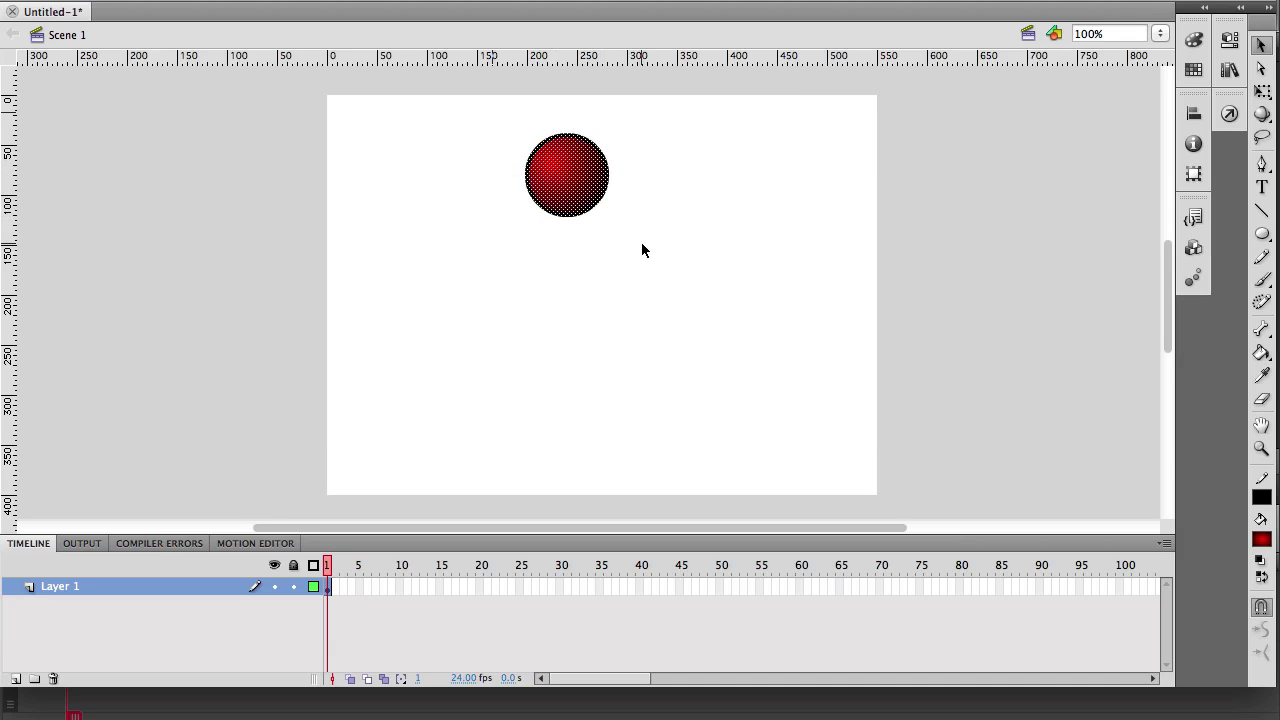
Step: Convert the ball into a Movie Clip symbol named 'Red Ball'
{"action": "right_click", "coordinate": [580, 188]}
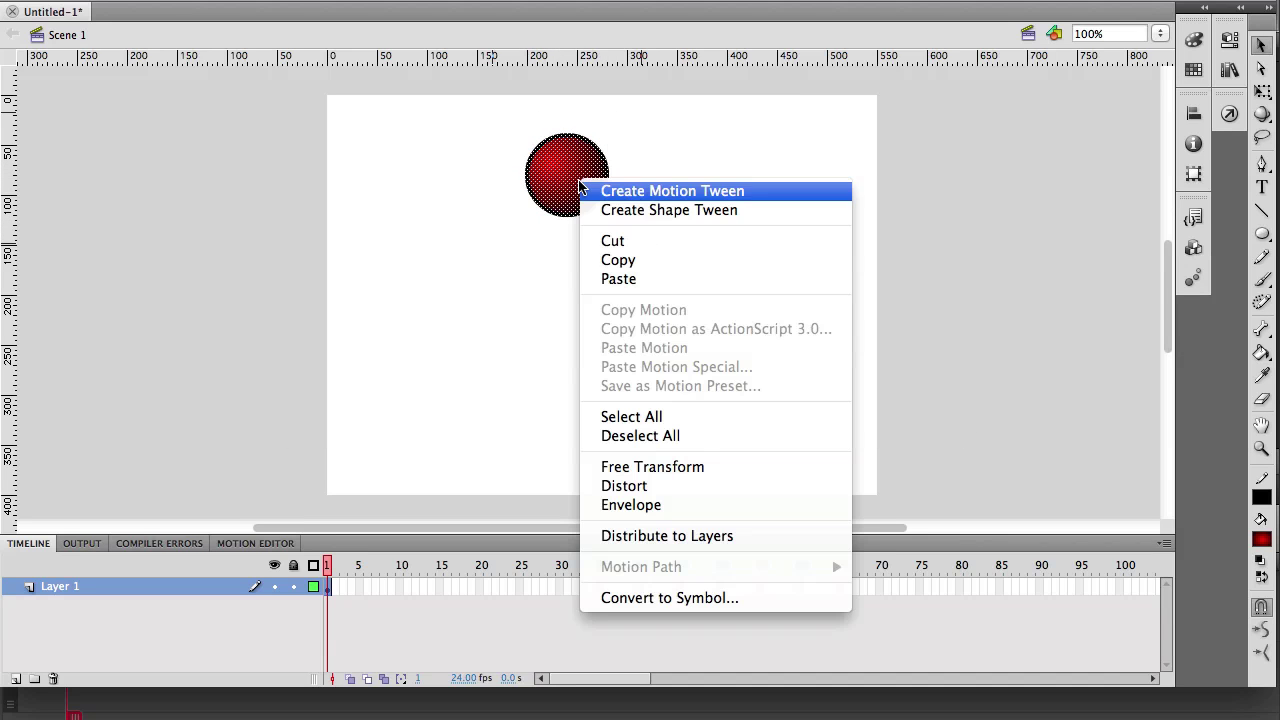
{"action": "left_click", "coordinate": [679, 597]}
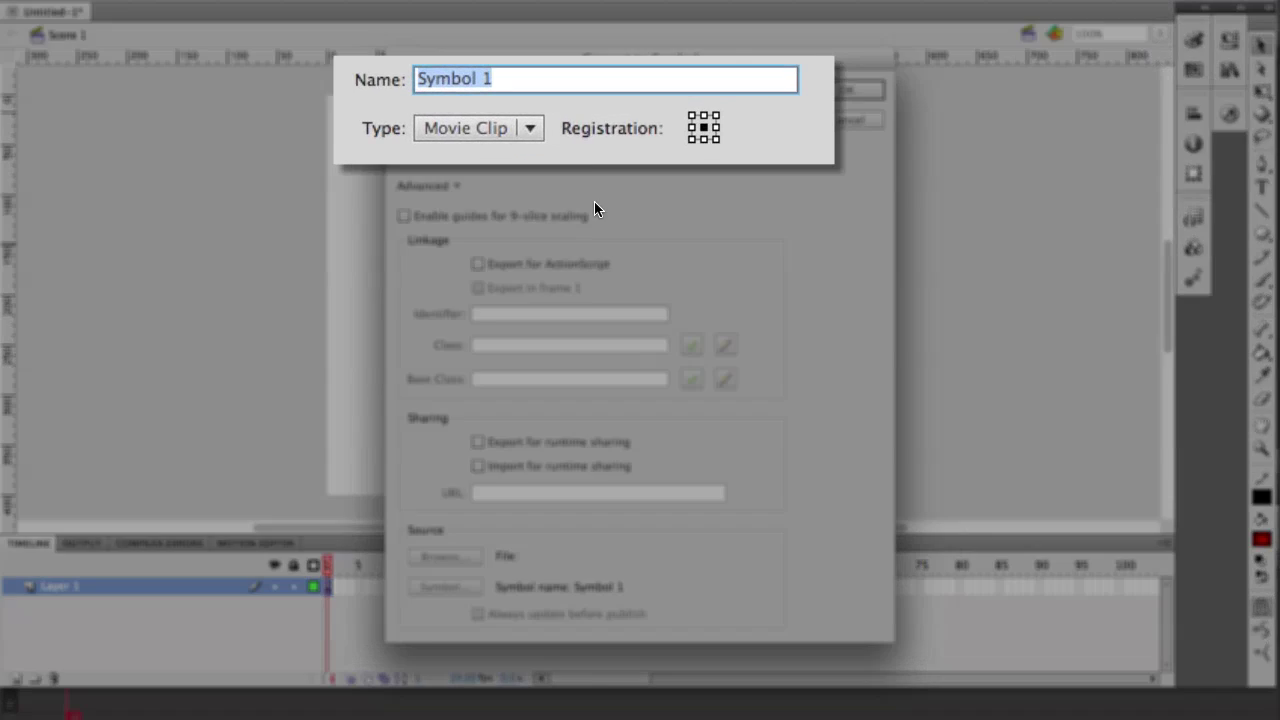
{"action": "type", "text": "Red Ball"}
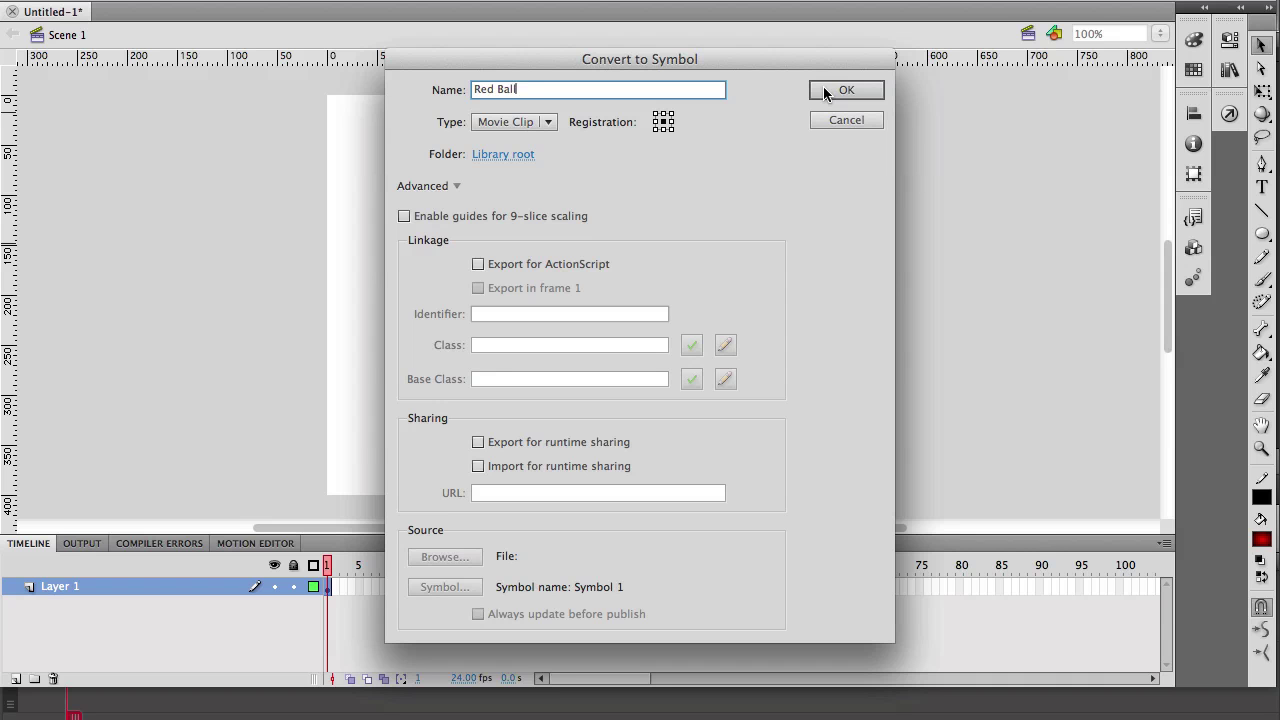
{"action": "left_click", "coordinate": [824, 88]}
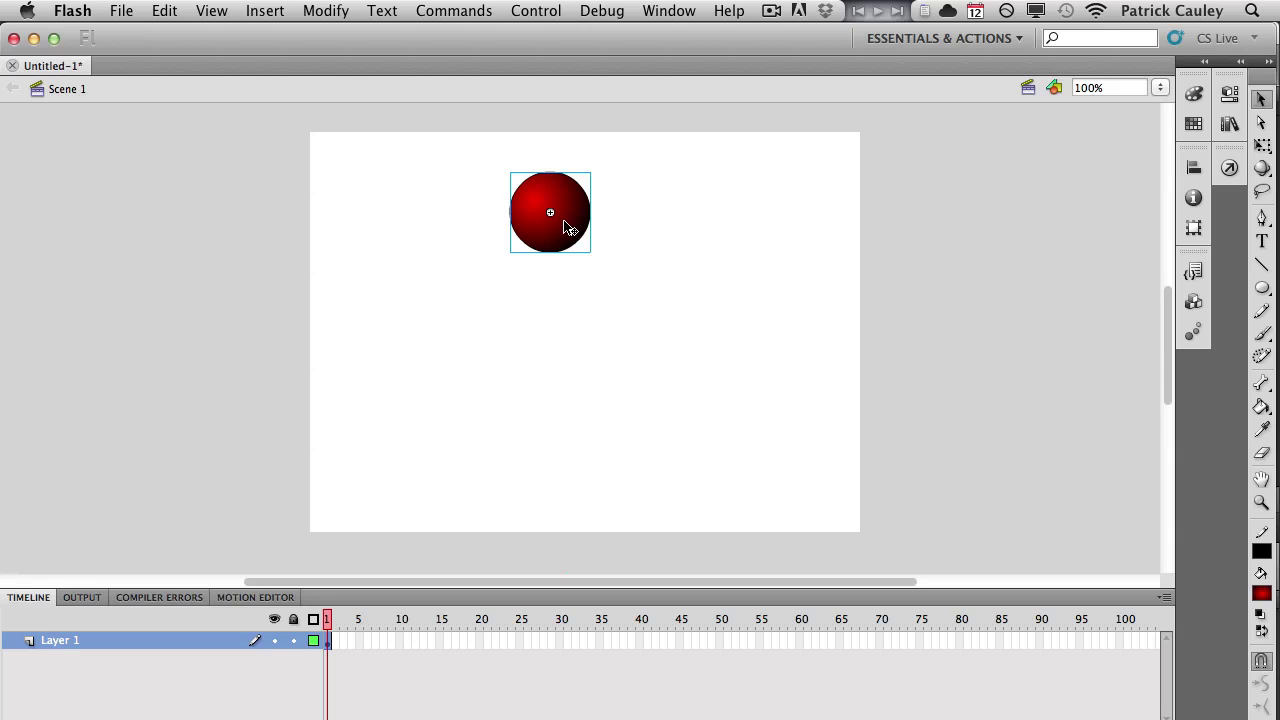
Step: Show rulers and drag horizontal and vertical guides through the ball's centre on frame 1
{"action": "left_click", "coordinate": [216, 11]}
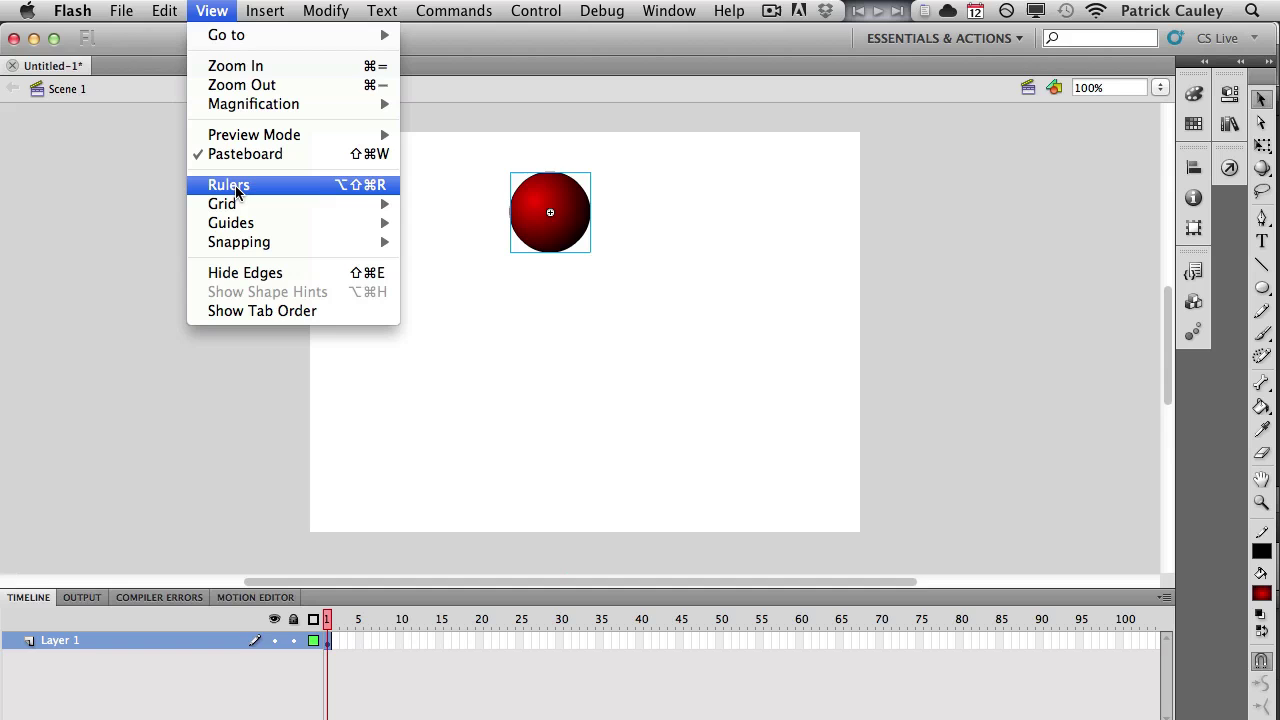
{"action": "left_click", "coordinate": [287, 186]}
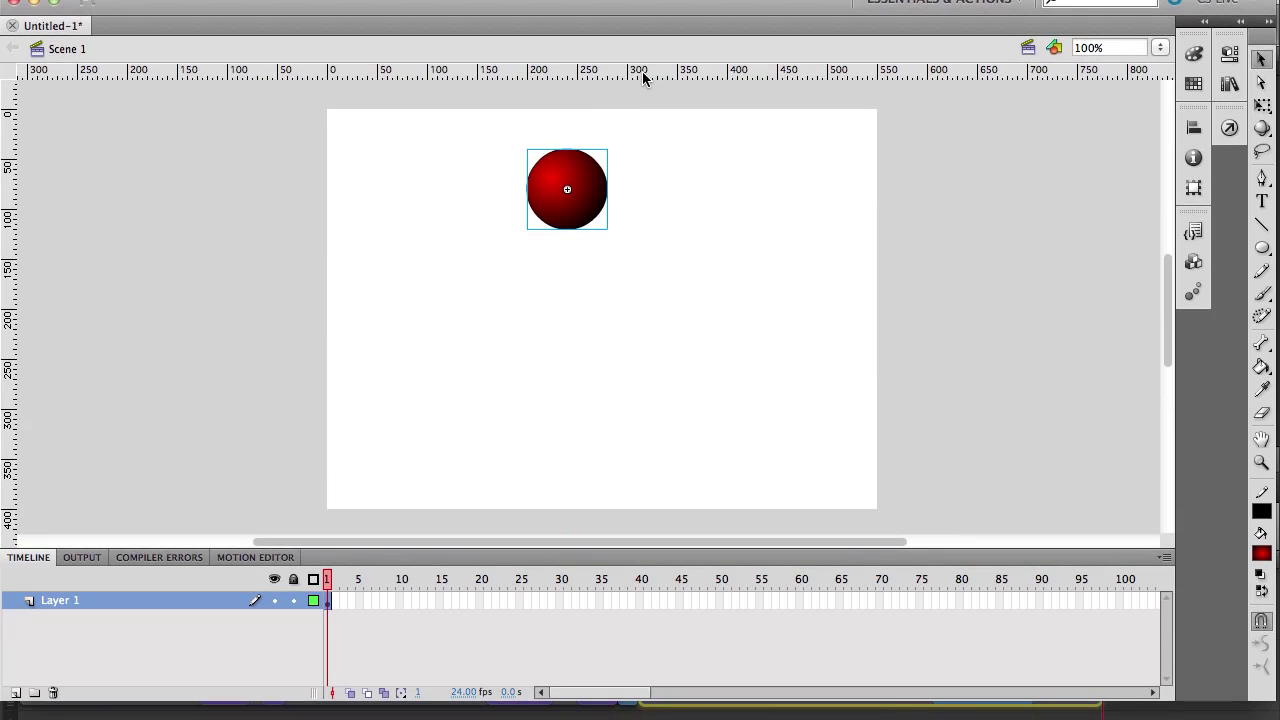
{"action": "left_click_drag", "start_coordinate": [642, 76], "coordinate": [637, 190]}
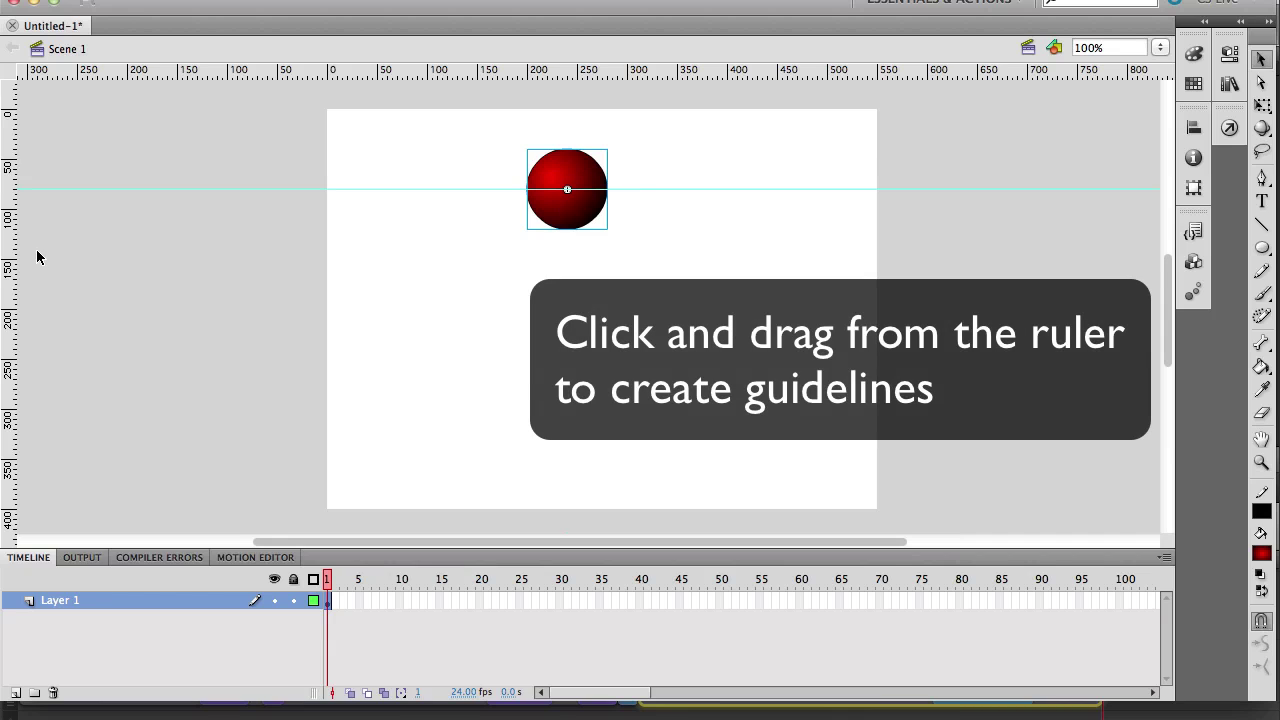
{"action": "left_click_drag", "start_coordinate": [12, 258], "coordinate": [565, 257]}
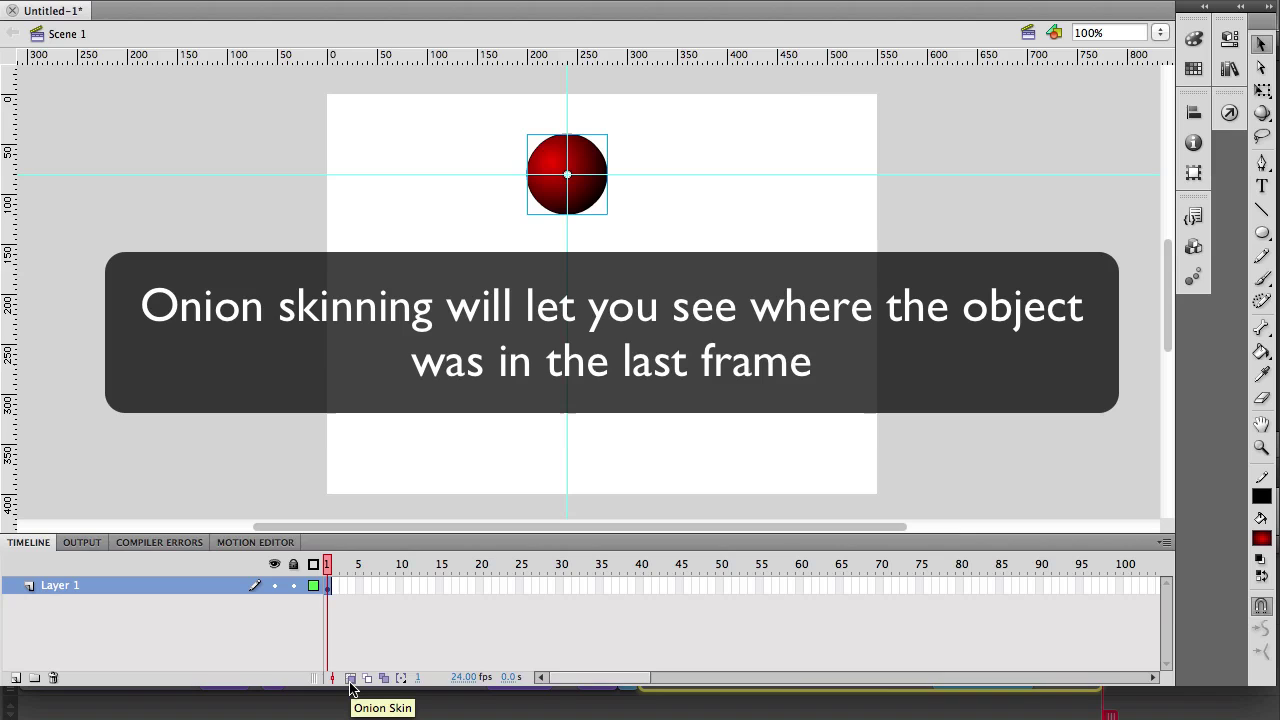
Step: Turn on onion skinning and add keyframes 2 and 3, each lowering the ball slightly
{"action": "left_click", "coordinate": [350, 679]}
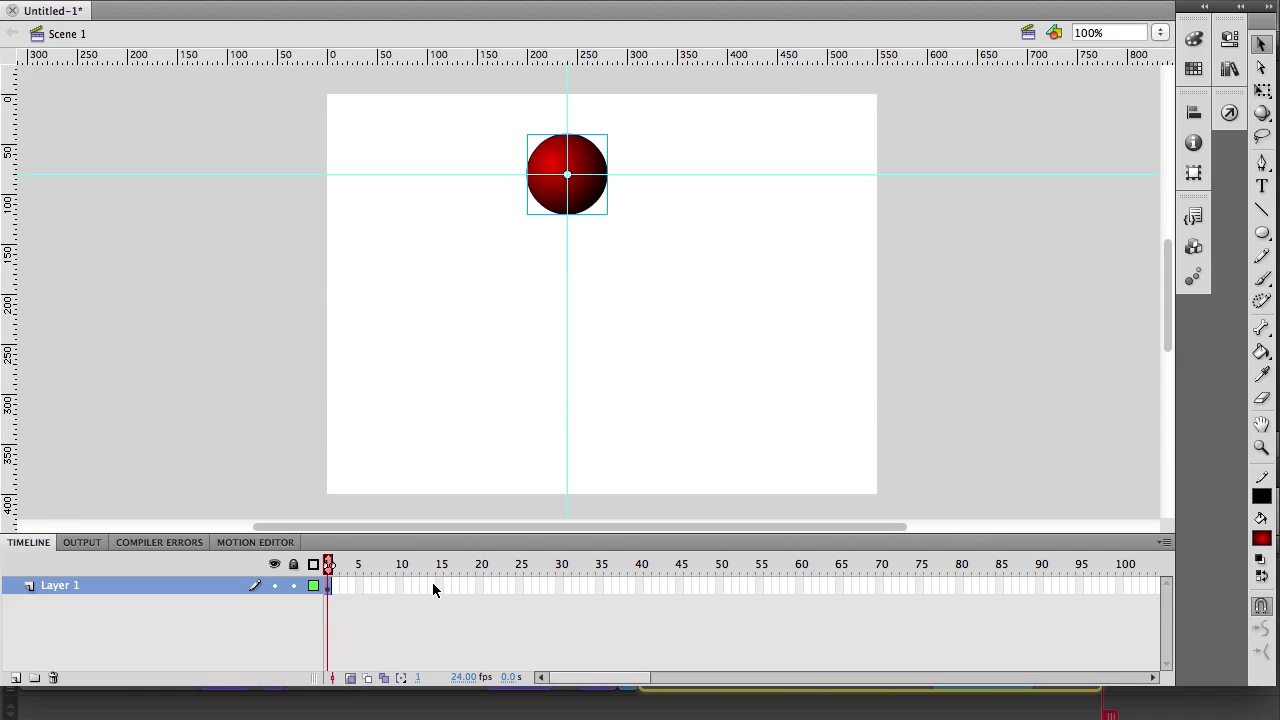
{"action": "key", "text": "F6"}
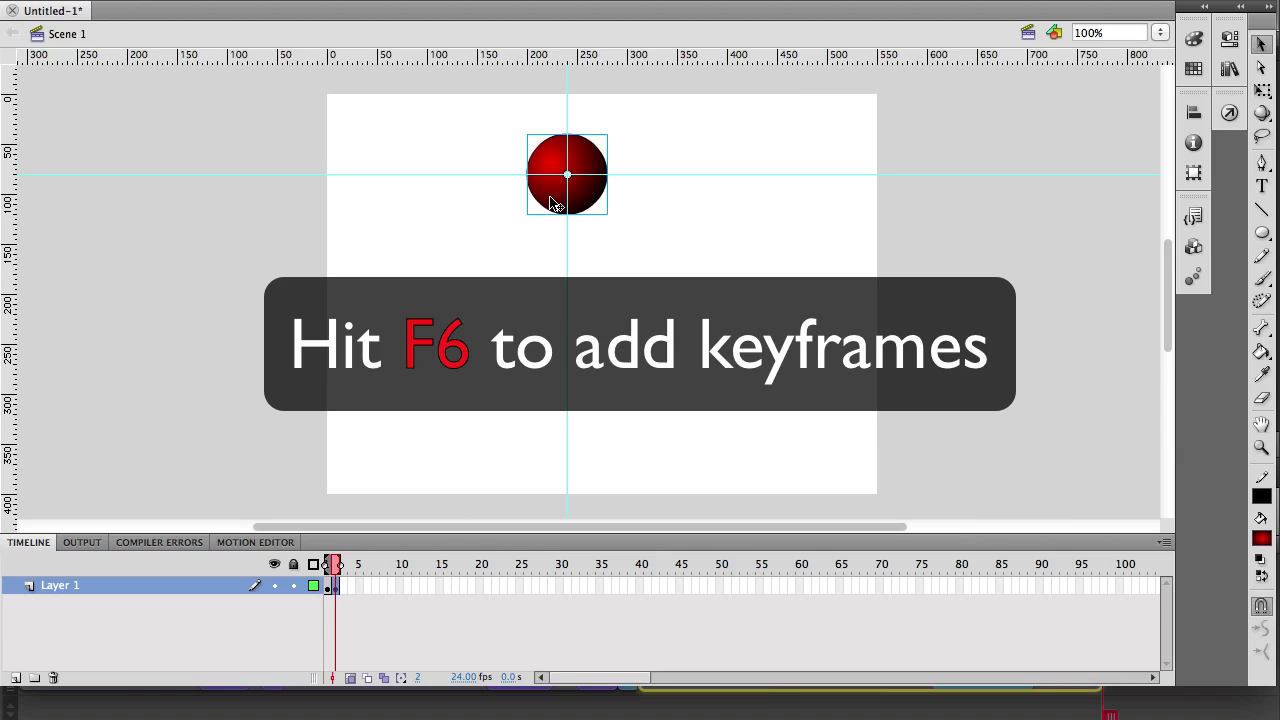
{"action": "key", "text": "shift+Down"}
{"action": "key", "text": "shift+Down"}
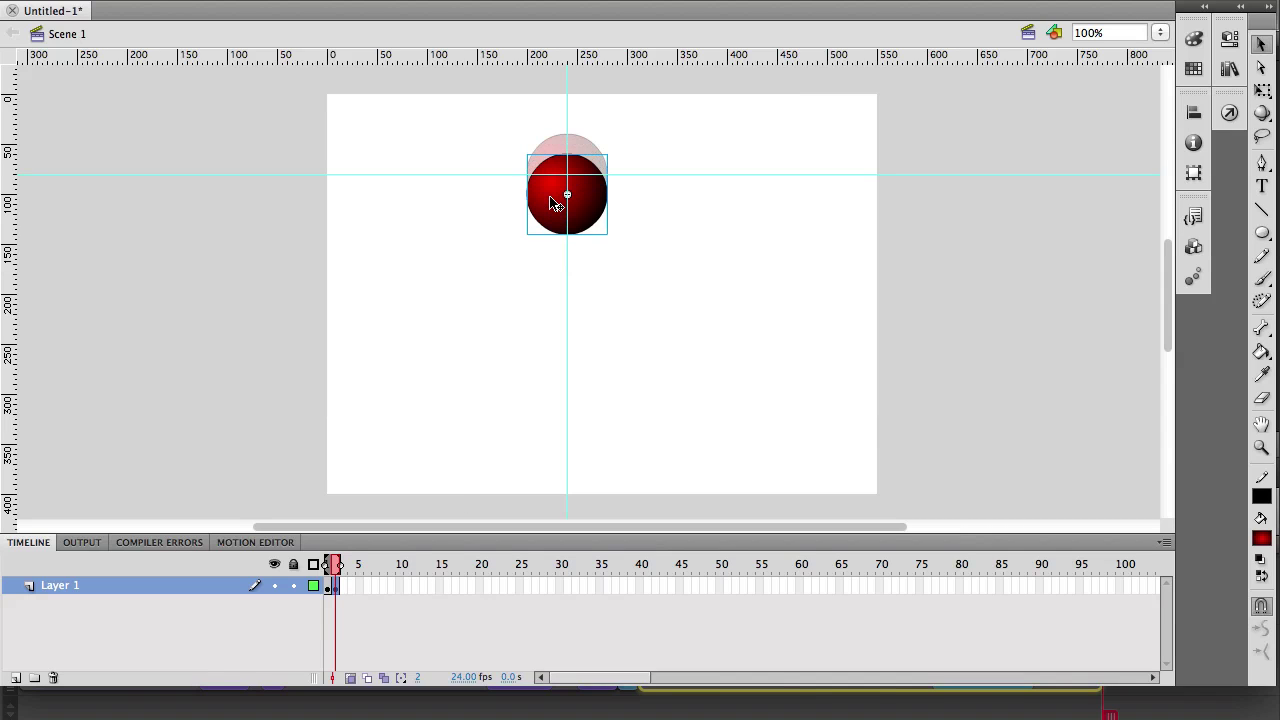
{"action": "key", "text": "shift+Up"}
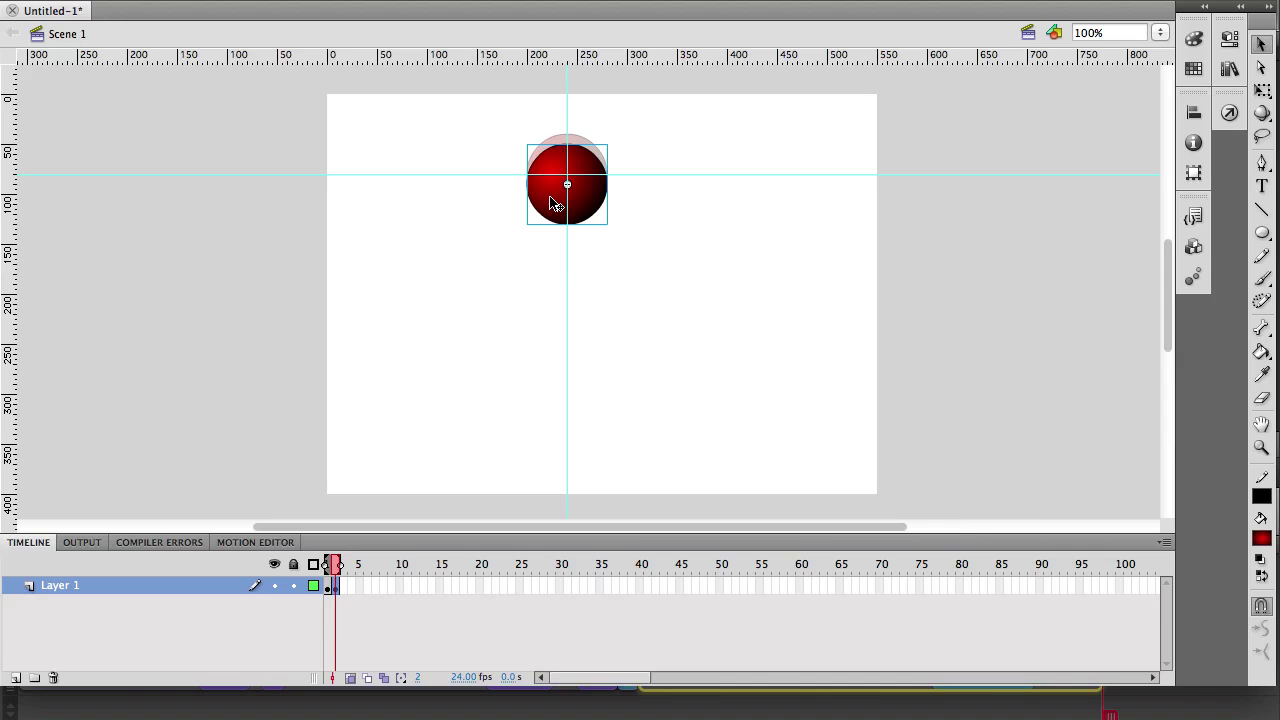
{"action": "key", "text": "F6"}
{"action": "key", "text": "shift+Down"}
{"action": "key", "text": "shift+Down"}
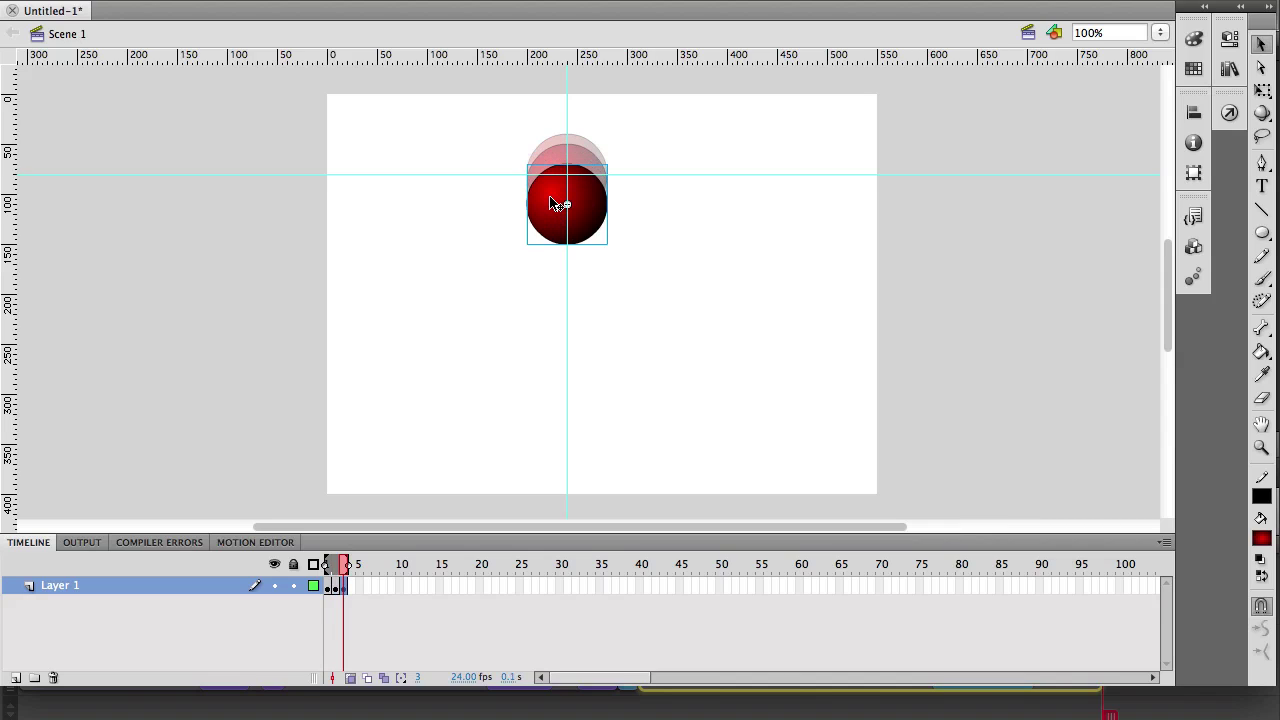
Step: Add keyframes 4 to 7, moving the ball progressively down to near the stage bottom
{"action": "key", "text": "F6"}
{"action": "key", "text": "shift+Down"}
{"action": "key", "text": "shift+Down"}
{"action": "key", "text": "shift+Down"}
{"action": "key", "text": "shift+Down"}
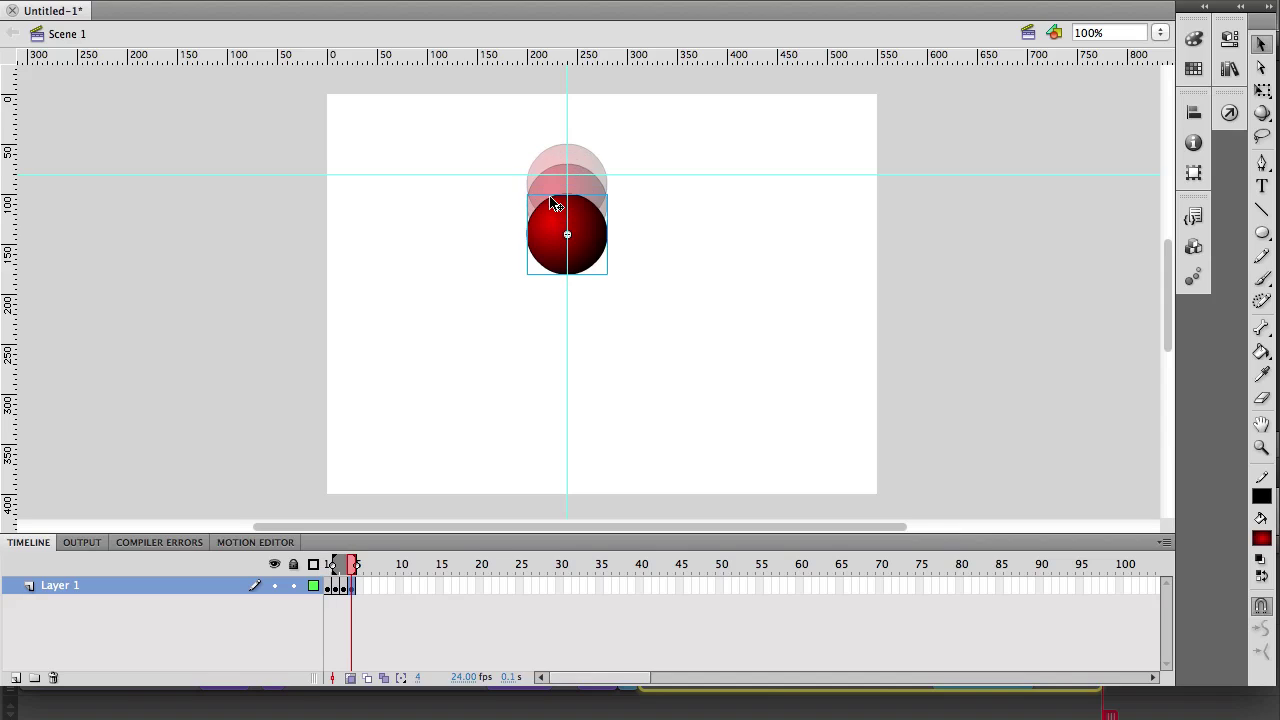
{"action": "key", "text": "F6"}
{"action": "key", "text": "shift+Down"}
{"action": "key", "text": "shift+Down"}
{"action": "key", "text": "shift+Down"}
{"action": "key", "text": "shift+Down"}
{"action": "key", "text": "shift+Down"}
{"action": "key", "text": "shift+Down"}
{"action": "key", "text": "shift+Down"}
{"action": "key", "text": "F6"}
{"action": "key", "text": "shift+Down"}
{"action": "key", "text": "shift+Down"}
{"action": "key", "text": "shift+Down"}
{"action": "key", "text": "shift+Down"}
{"action": "key", "text": "shift+Down"}
{"action": "key", "text": "shift+Down"}
{"action": "key", "text": "shift+Down"}
{"action": "key", "text": "shift+Down"}
{"action": "key", "text": "shift+Down"}
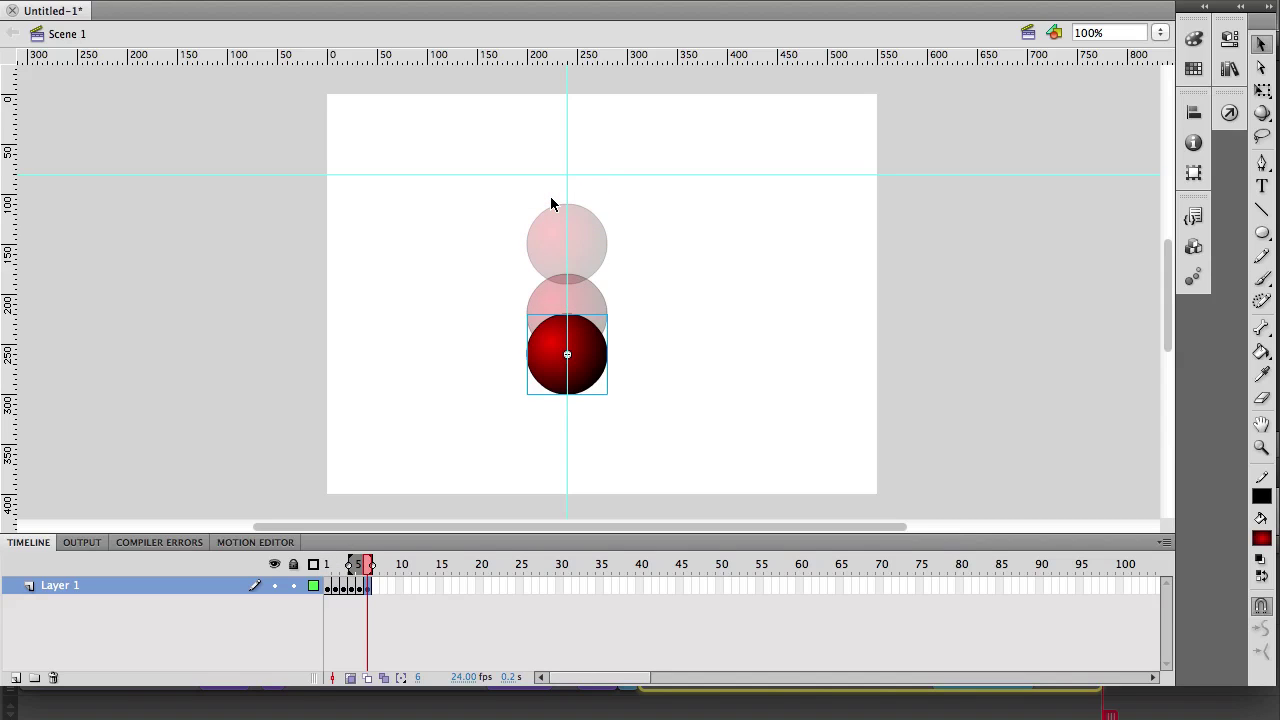
{"action": "key", "text": "Up"}
{"action": "key", "text": "Up"}
{"action": "key", "text": "Up"}
{"action": "key", "text": "Up"}
{"action": "key", "text": "Up"}
{"action": "key", "text": "Up"}
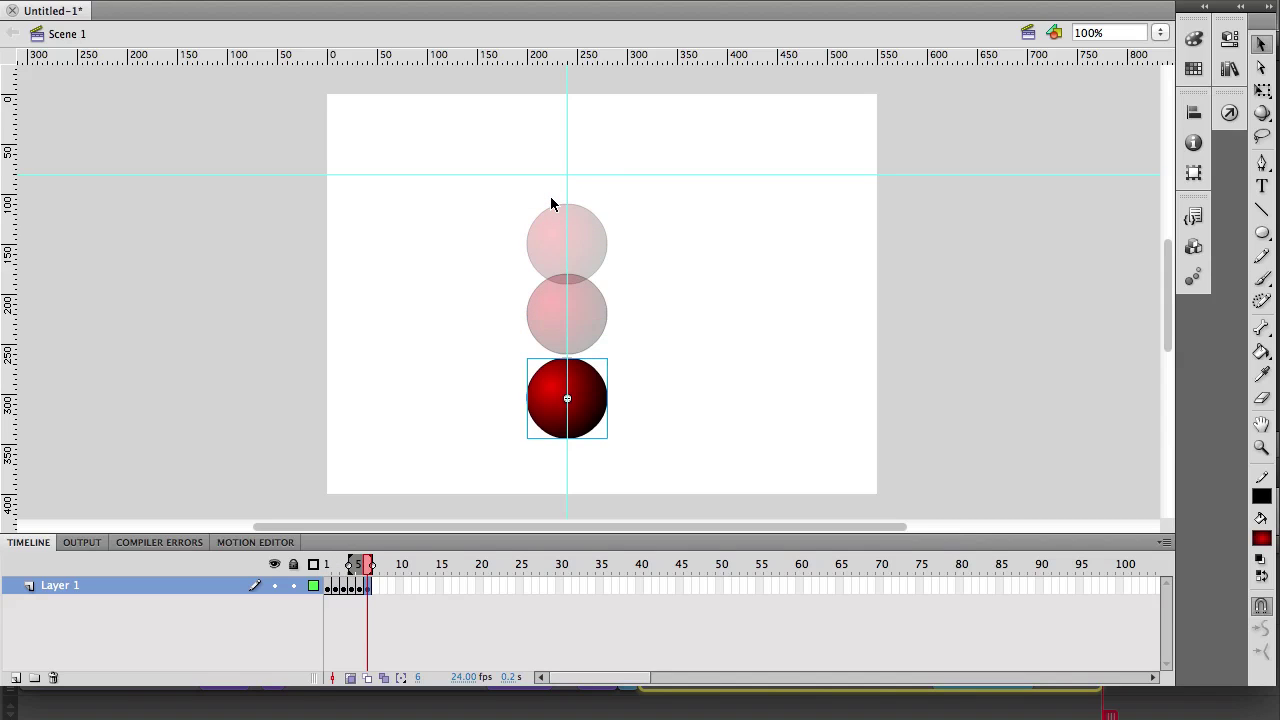
{"action": "key", "text": "F6"}
{"action": "key", "text": "Down"}
{"action": "key", "text": "Down"}
{"action": "key", "text": "Down"}
{"action": "key", "text": "Down"}
{"action": "key", "text": "Down"}
{"action": "key", "text": "shift+Down"}
{"action": "key", "text": "shift+Down"}
{"action": "key", "text": "shift+Down"}
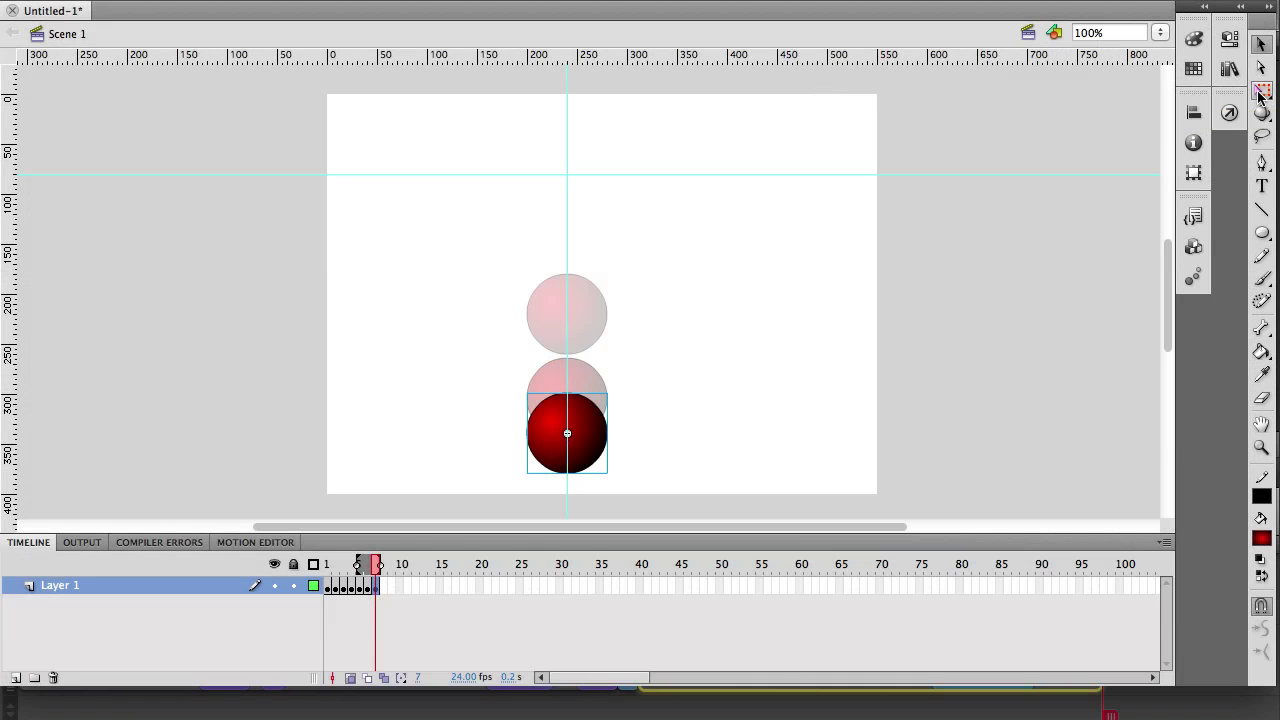
Step: With Free Transform, squash the ball flat on frames 7–8, then stretch it taller on frame 9
{"action": "left_click", "coordinate": [1259, 92]}
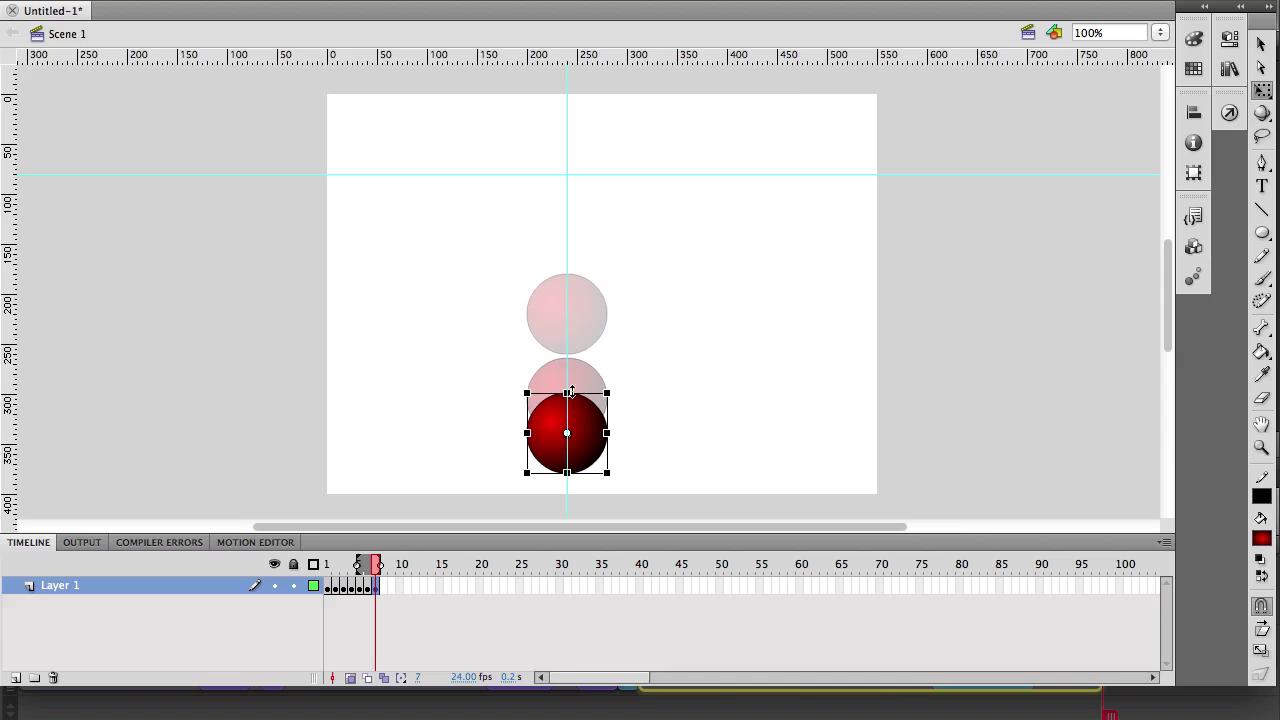
{"action": "left_click_drag", "start_coordinate": [567, 395], "coordinate": [566, 407]}
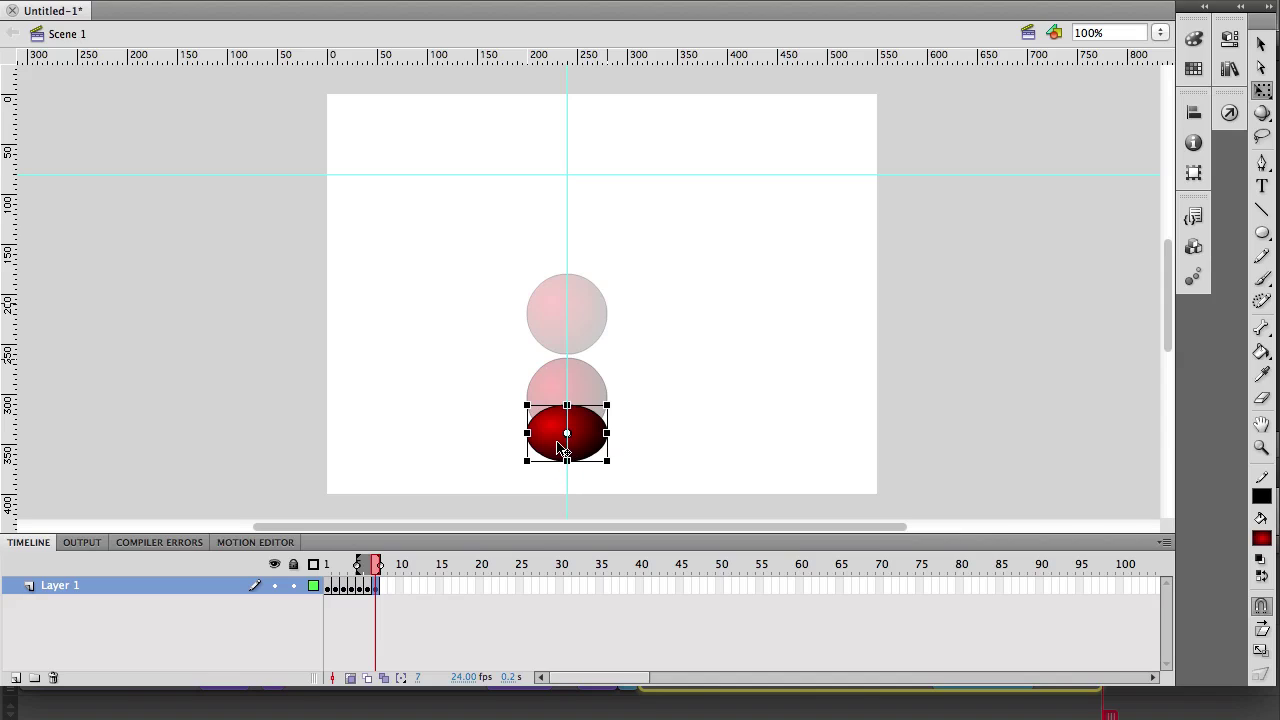
{"action": "left_click_drag", "start_coordinate": [560, 447], "coordinate": [557, 464]}
{"action": "key", "text": "F6"}
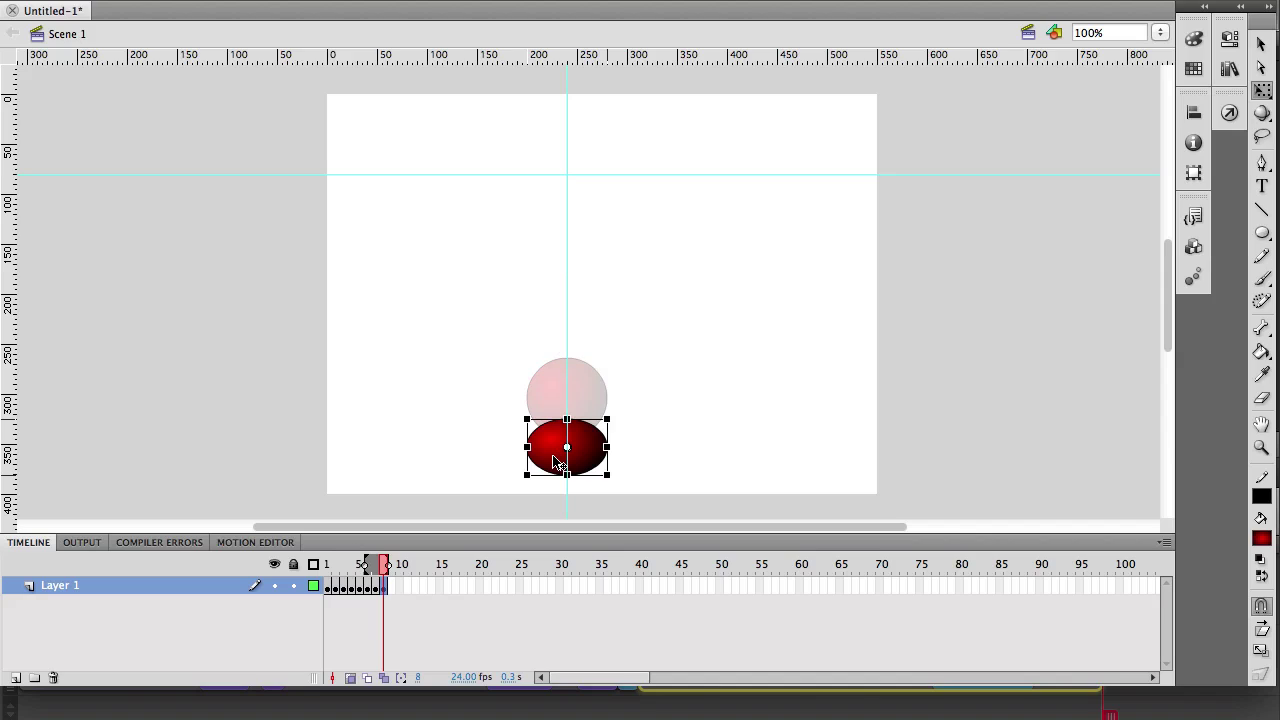
{"action": "left_click_drag", "start_coordinate": [567, 421], "coordinate": [561, 458]}
{"action": "key", "text": "F6"}
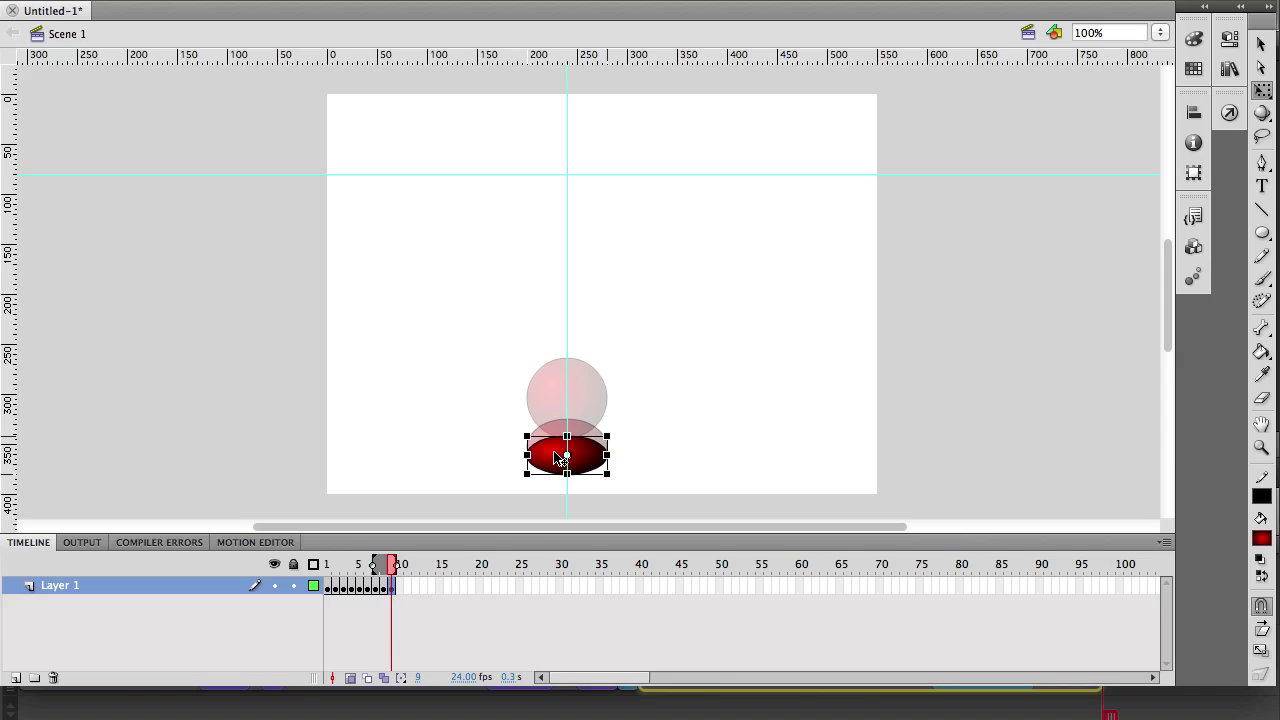
{"action": "left_click_drag", "start_coordinate": [567, 437], "coordinate": [567, 419]}
{"action": "key", "text": "Up"}
{"action": "key", "text": "Up"}
{"action": "key", "text": "Up"}
{"action": "key", "text": "Up"}
{"action": "key", "text": "Up"}
{"action": "key", "text": "Up"}
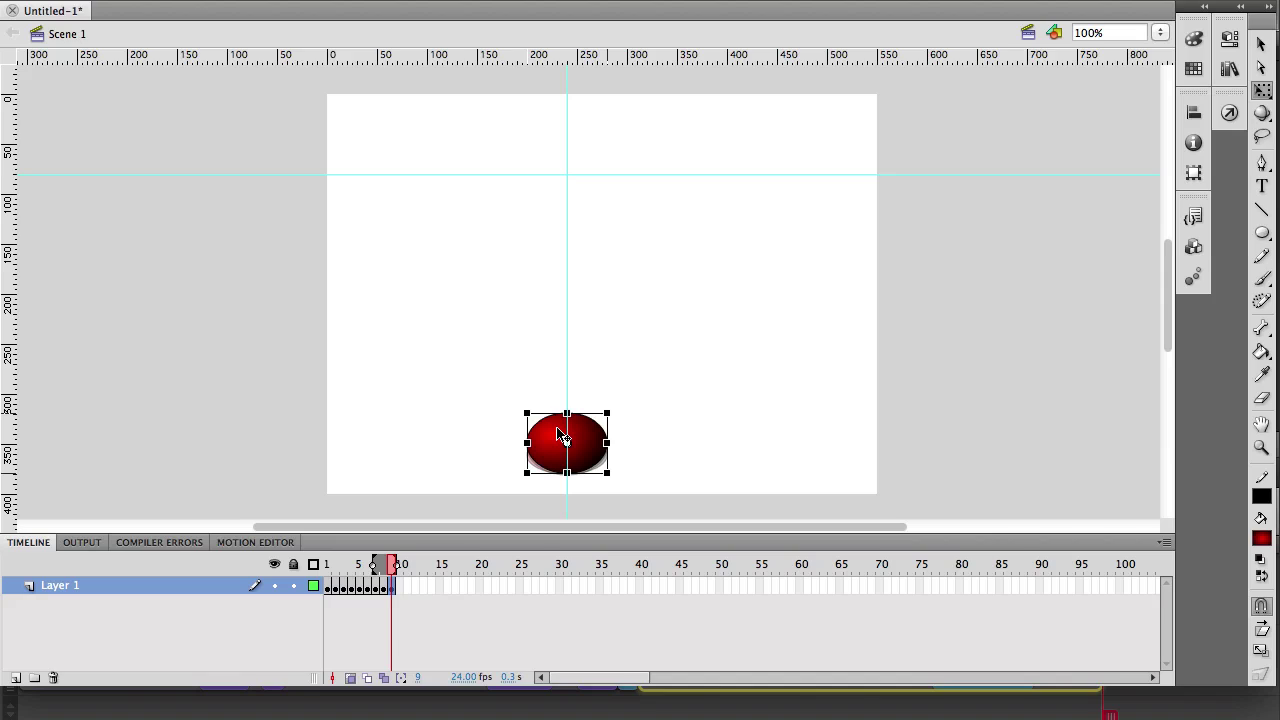
Step: Add keyframes 10 through 18, stretching the ball round and raising it to the guide crossing
{"action": "key", "text": "F6"}
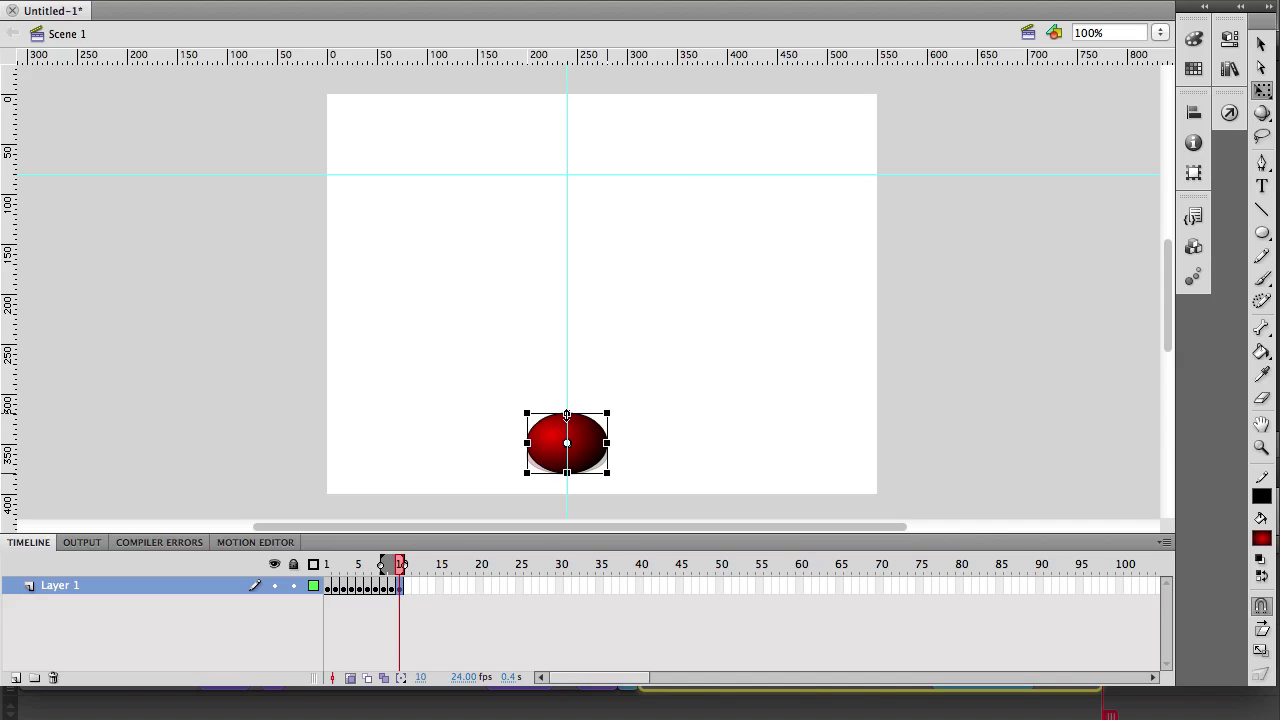
{"action": "left_click_drag", "start_coordinate": [567, 413], "coordinate": [563, 176]}
{"action": "key", "text": "F6"}
{"action": "key", "text": "F6"}
{"action": "key", "text": "F6"}
{"action": "key", "text": "F6"}
{"action": "key", "text": "F6"}
{"action": "key", "text": "F6"}
{"action": "key", "text": "F6"}
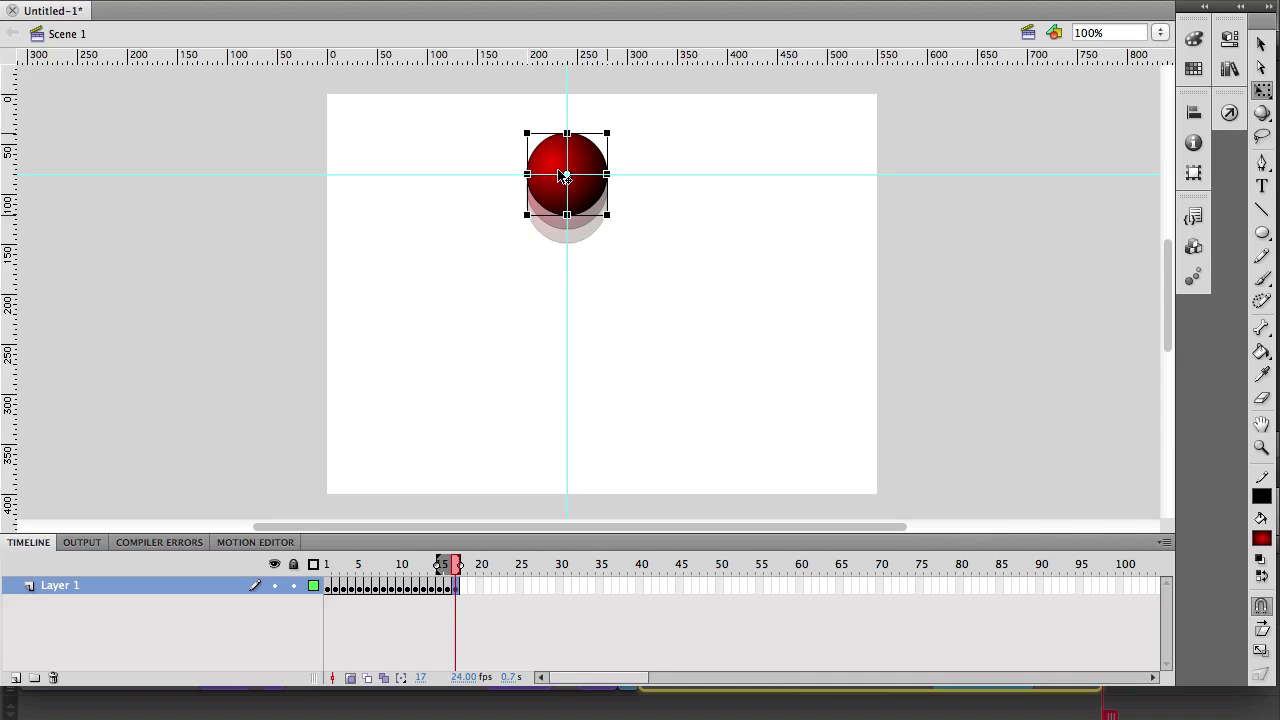
{"action": "key", "text": "F6"}
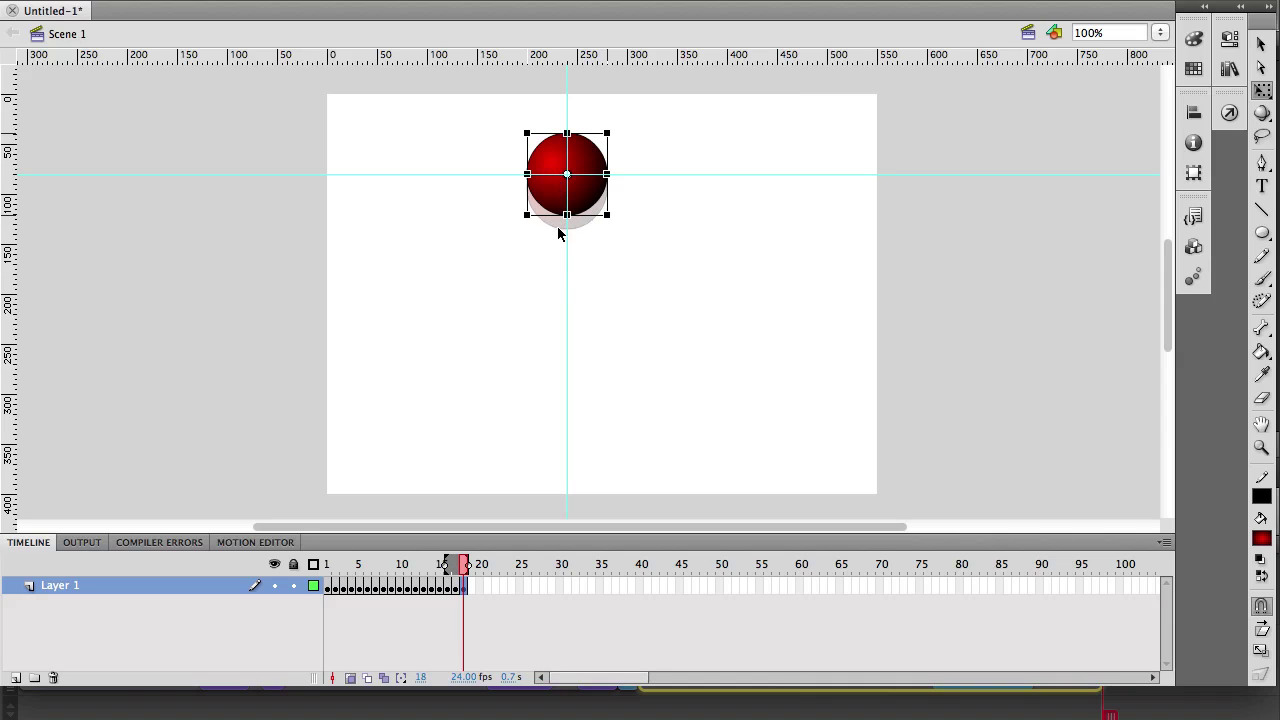
{"action": "key", "text": "Return"}
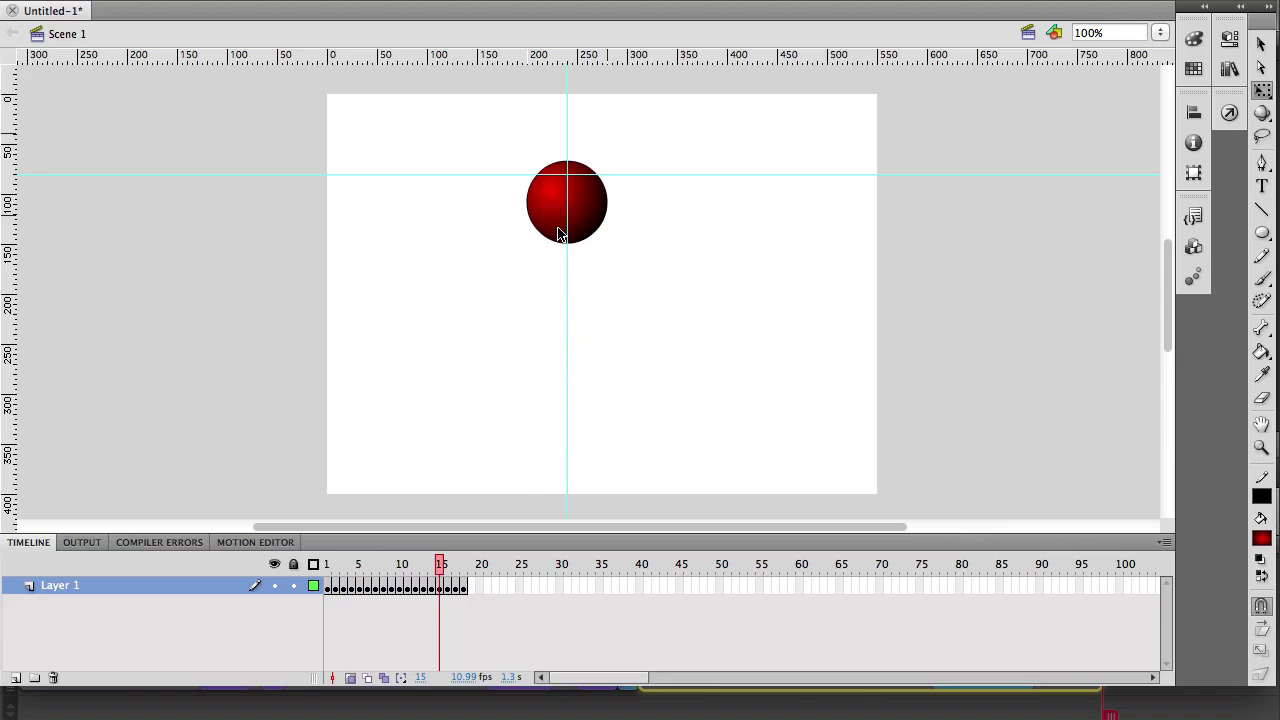
{"action": "key", "text": "Return"}
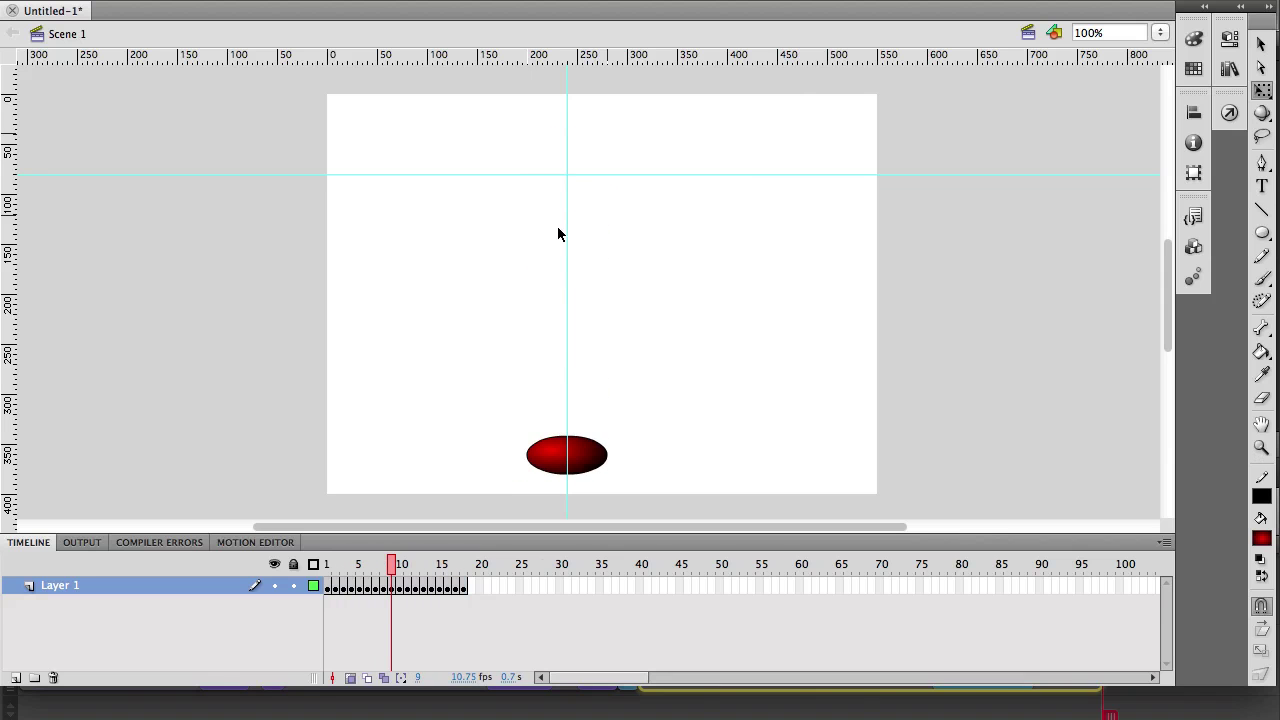
{"action": "key", "text": "Return"}
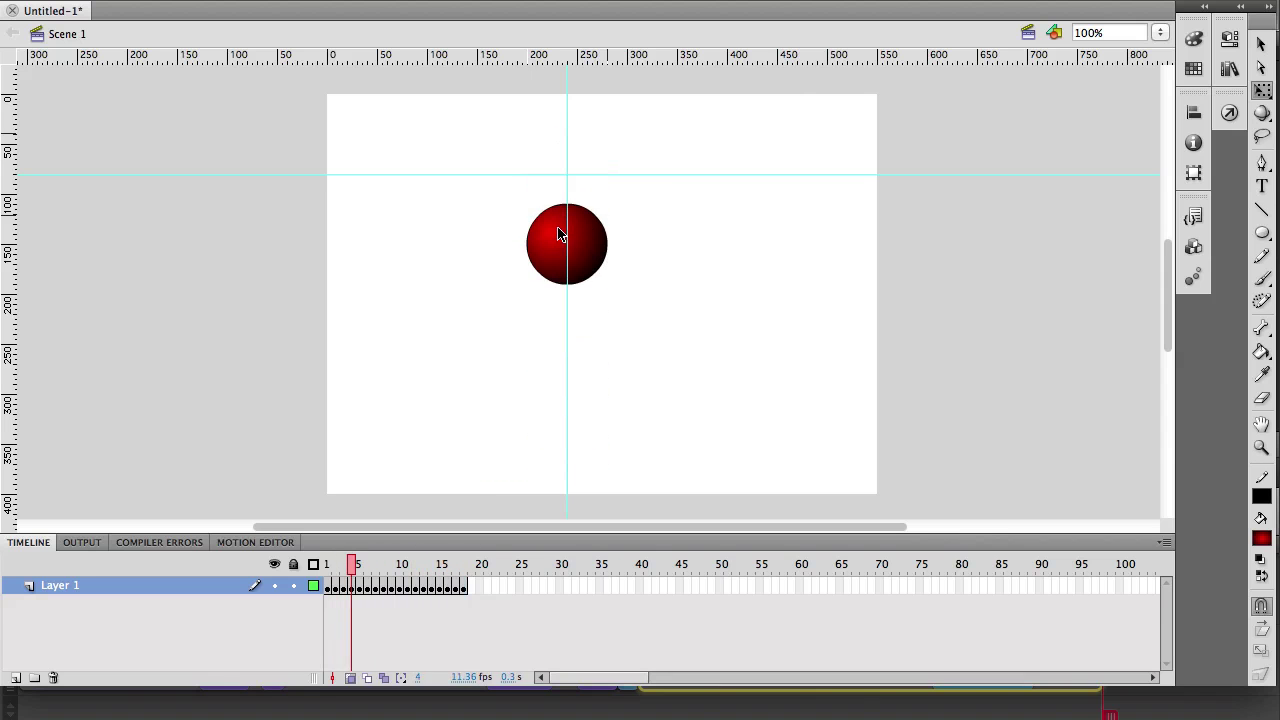